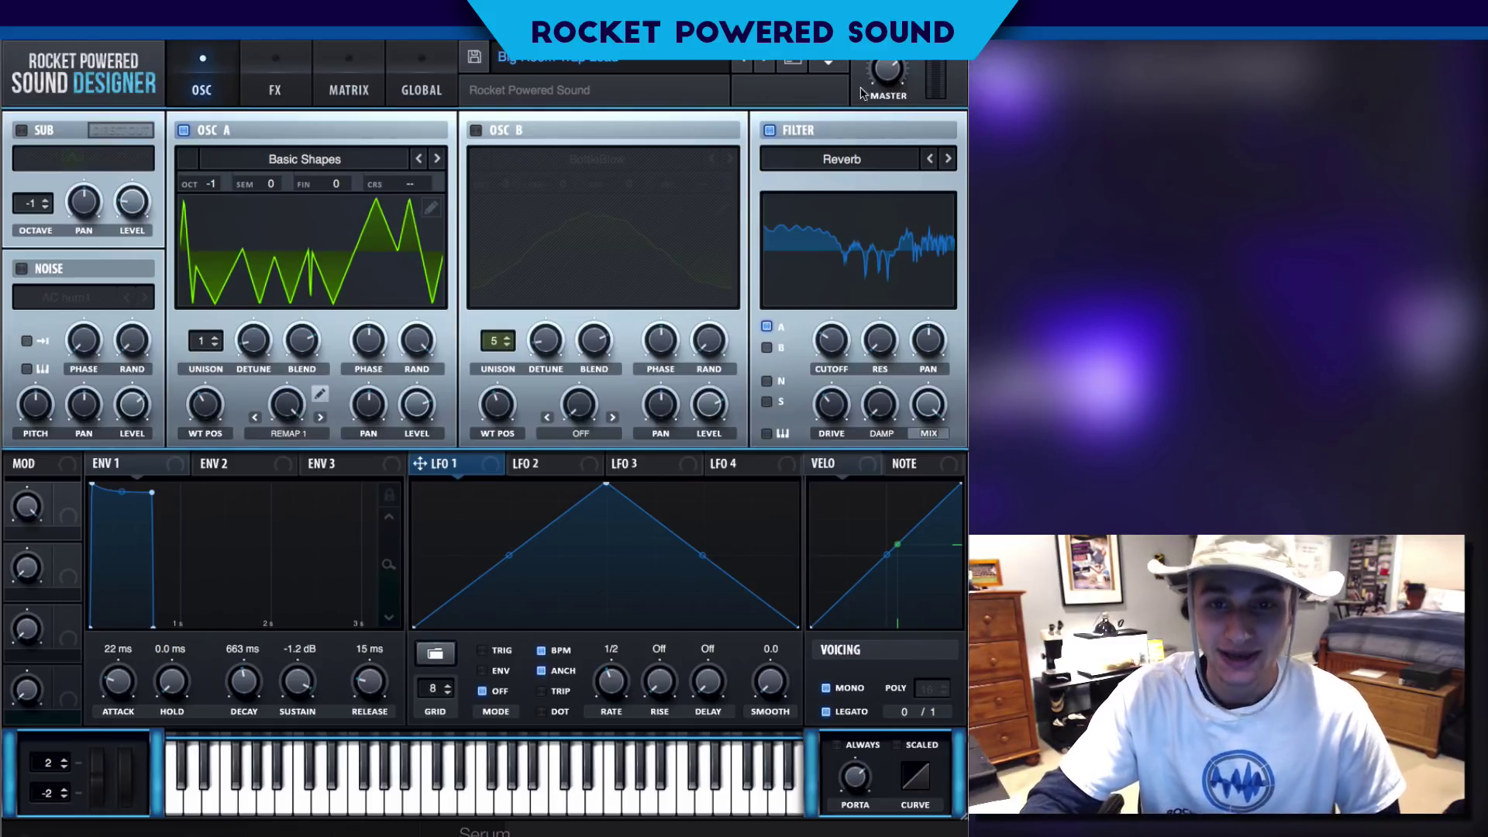
# - Initialize the preset and set oscillator A to the triangle frame of the analog Basic Shapes wavetable
pyautogui.click(844, 65)
pyautogui.click(872, 141)
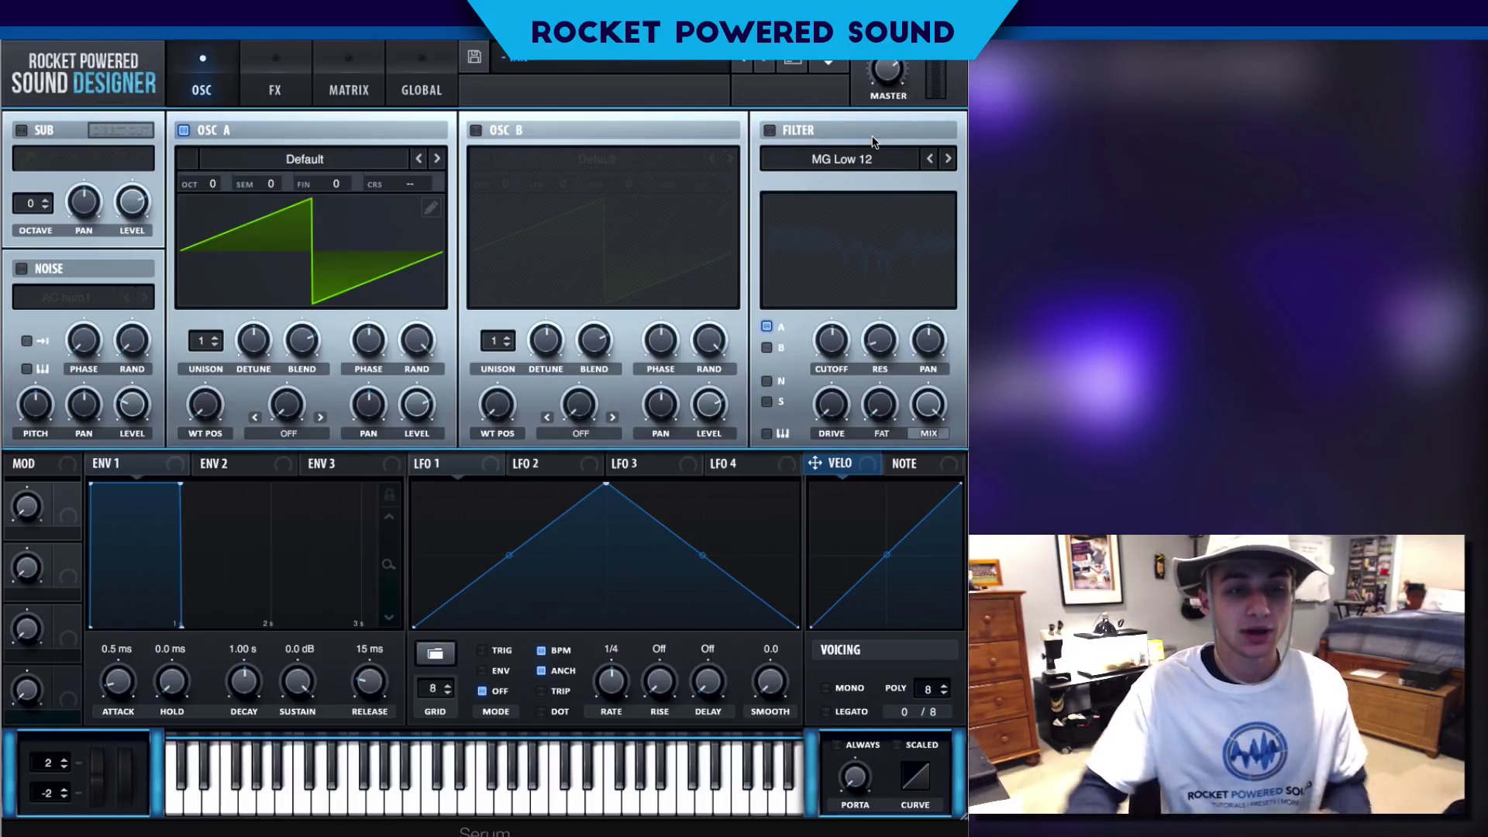
pyautogui.click(303, 168)
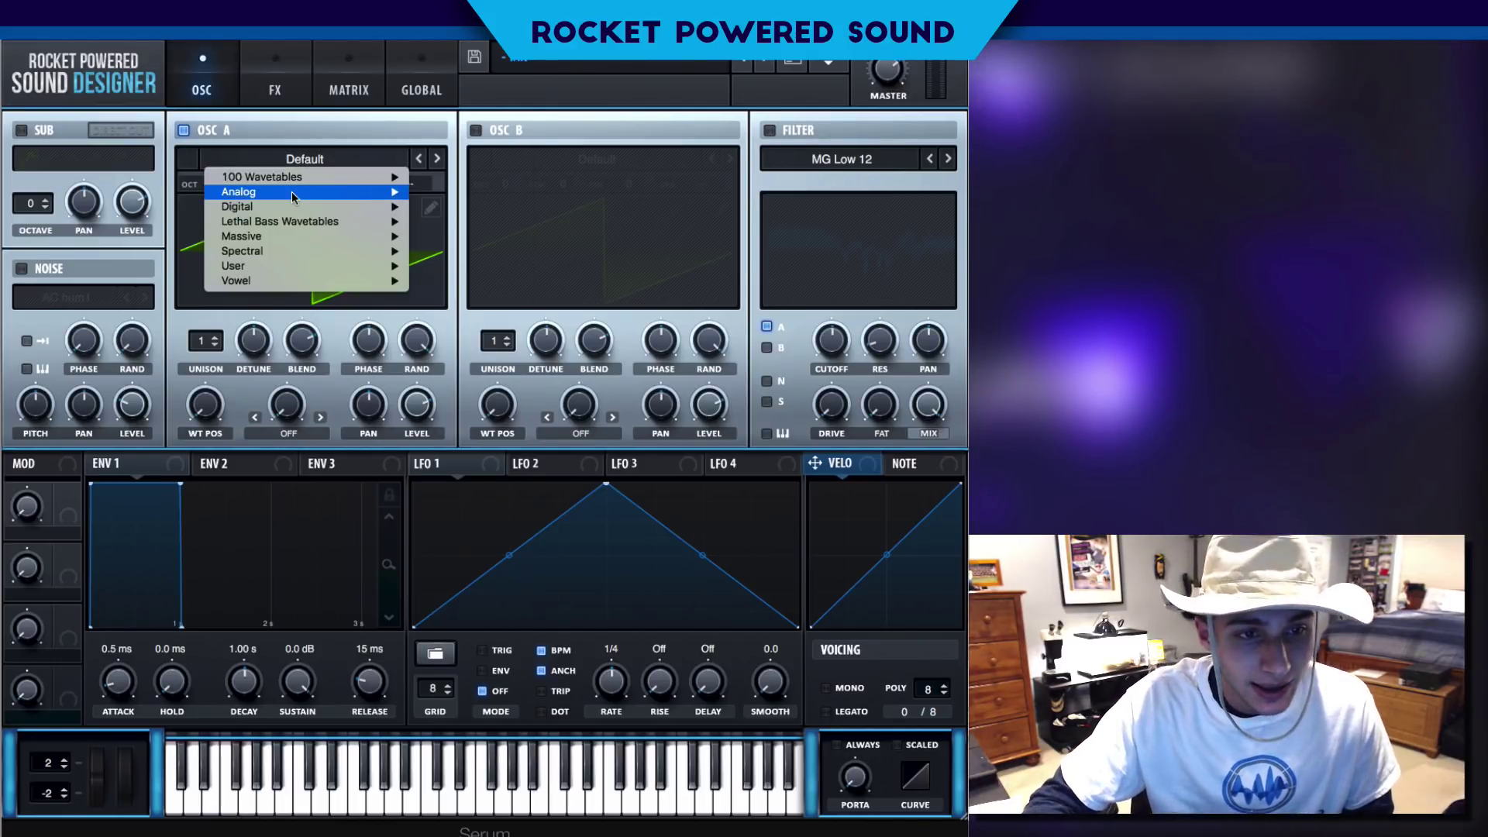
pyautogui.moveTo(292, 192)
pyautogui.click(481, 267)
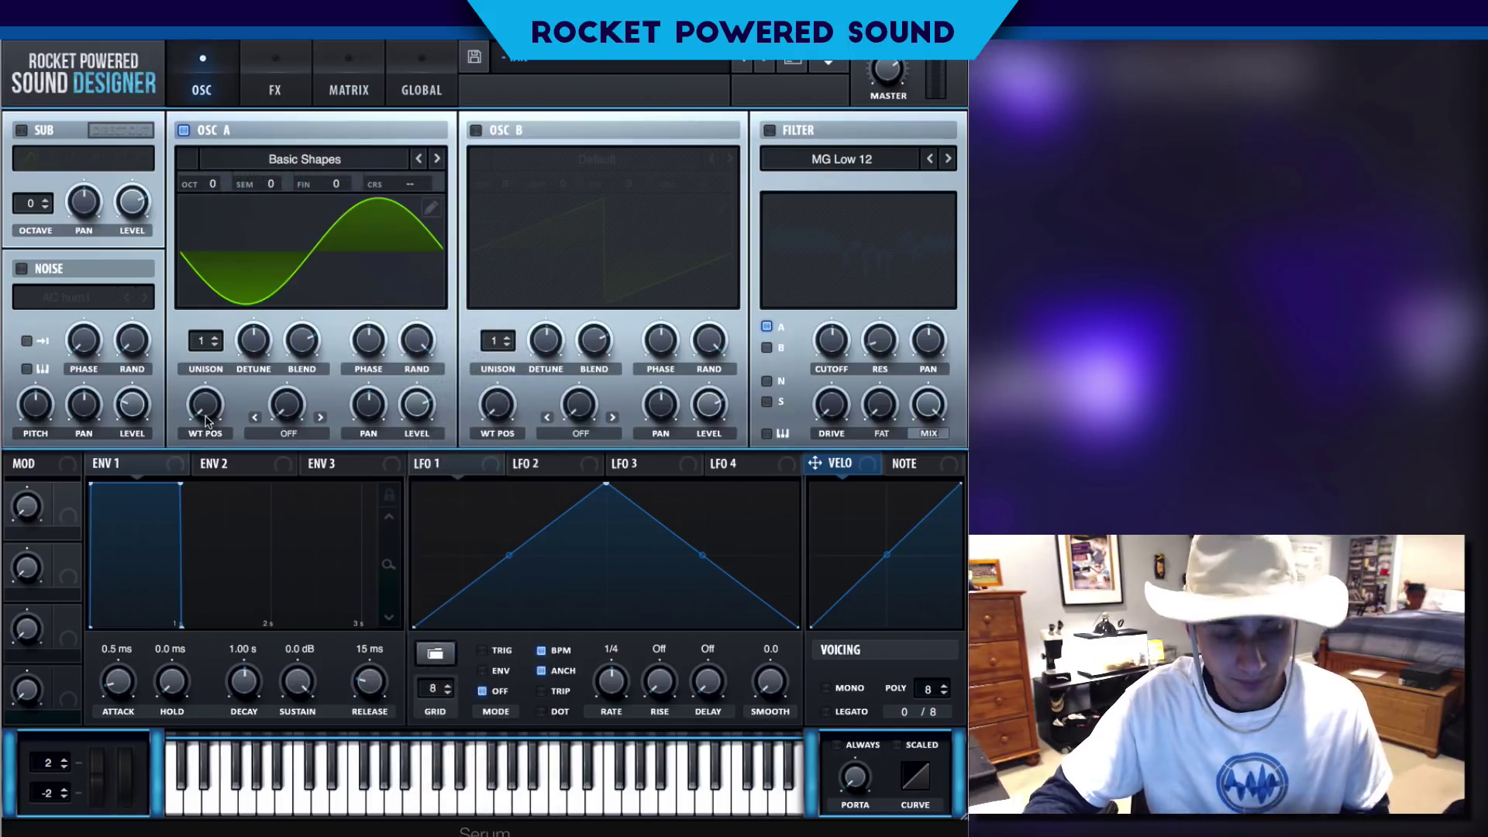
pyautogui.moveTo(211, 415); pyautogui.dragTo(223, 368)
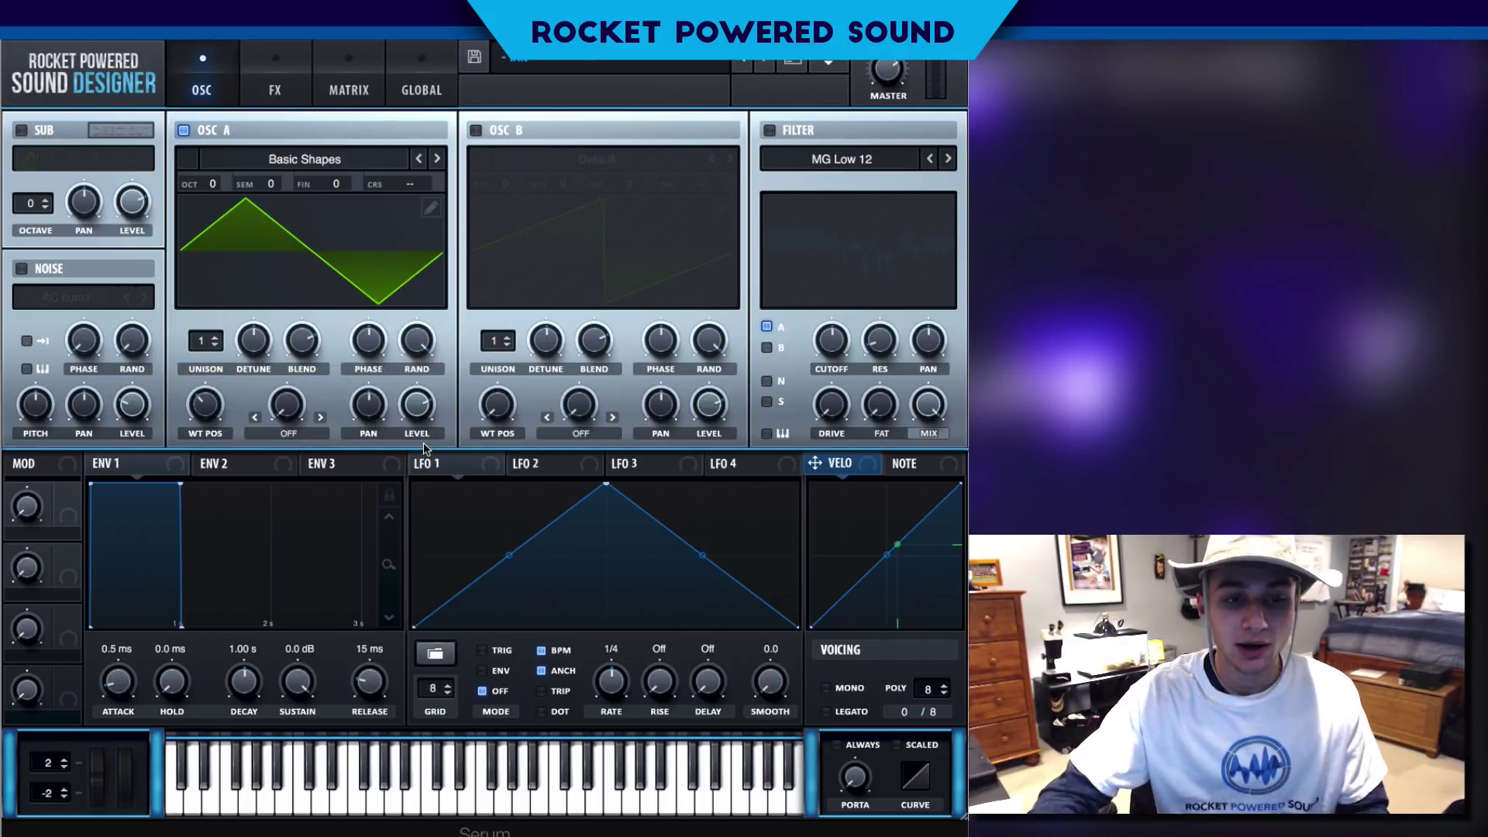
# - Set oscillator A's warp mode to Remap 1, turn the warp amount up, and check the default remap curve
pyautogui.click(280, 435)
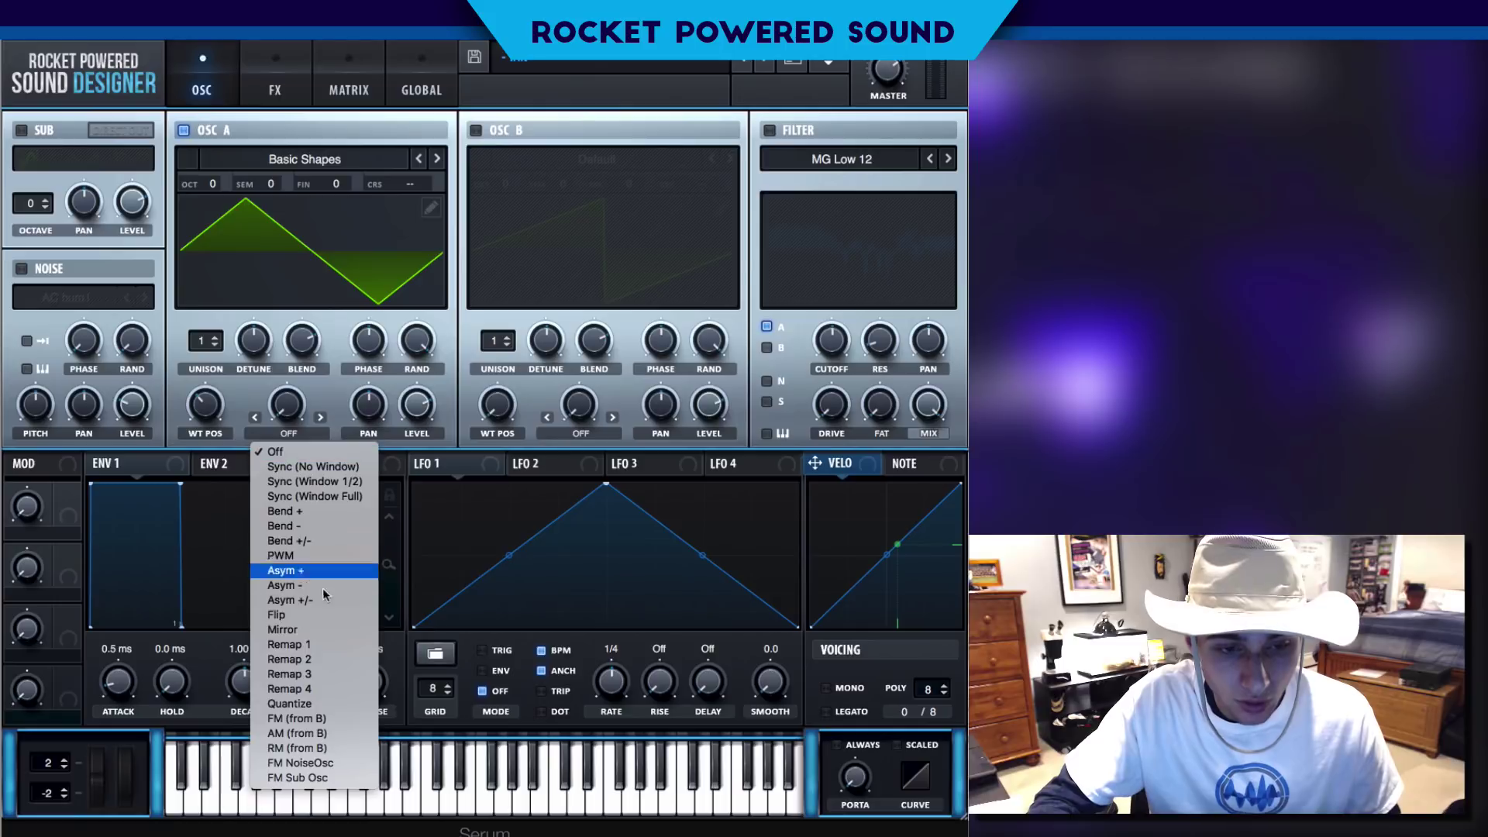
pyautogui.click(326, 645)
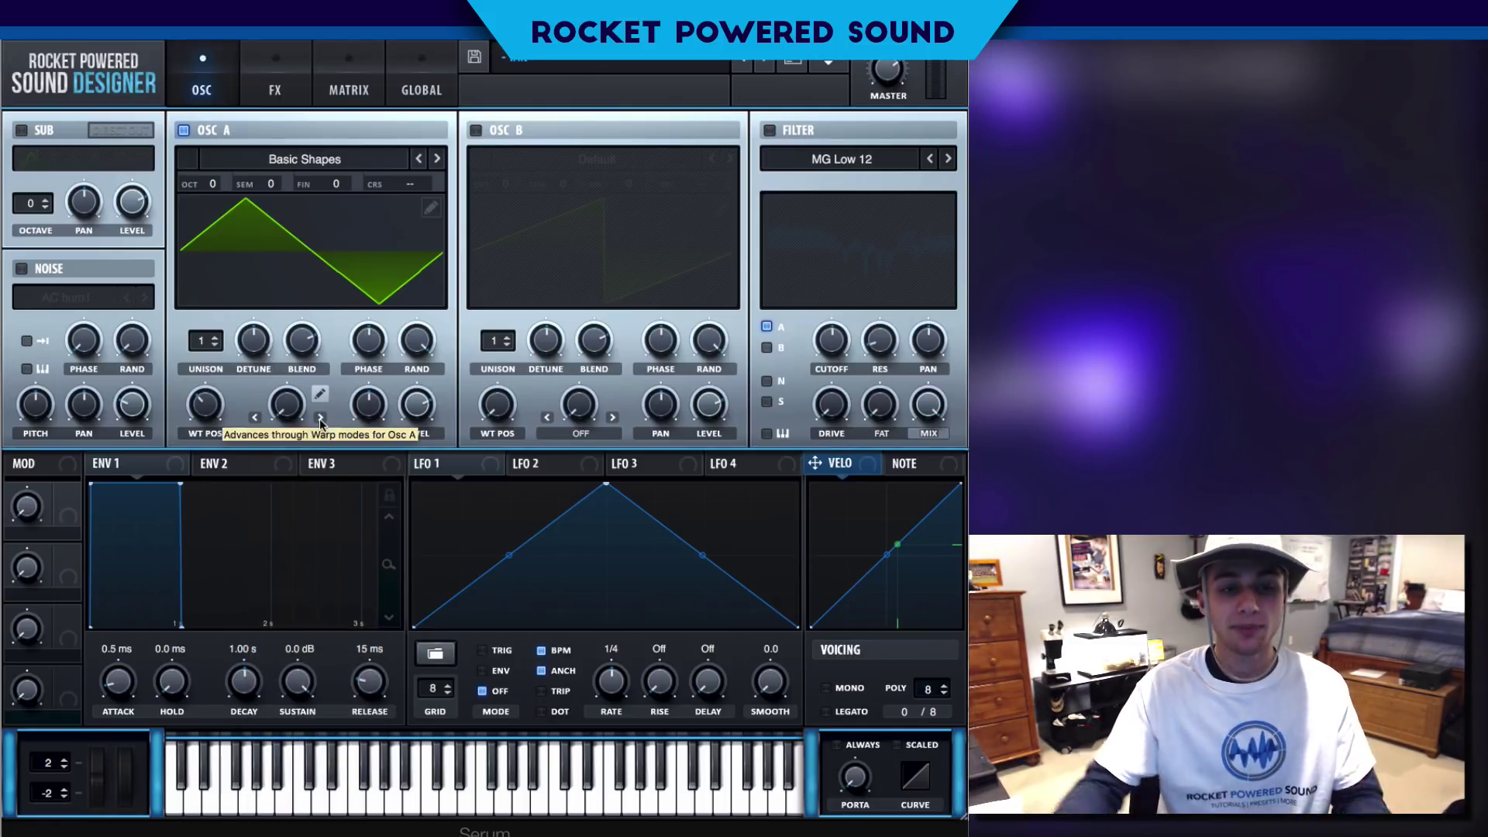
pyautogui.moveTo(286, 405); pyautogui.dragTo(383, 307)
pyautogui.click(320, 396)
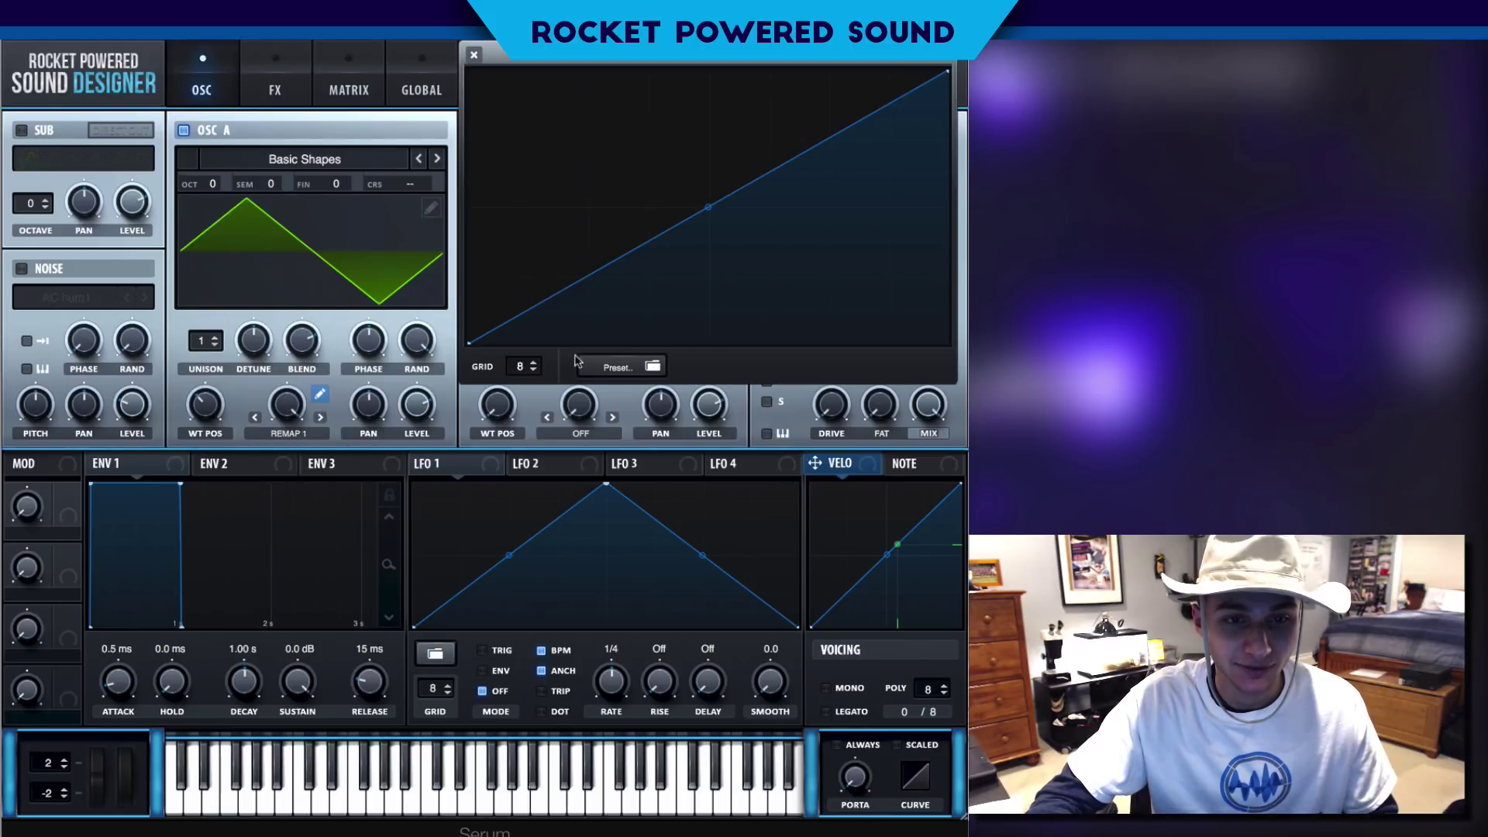
pyautogui.click(473, 55)
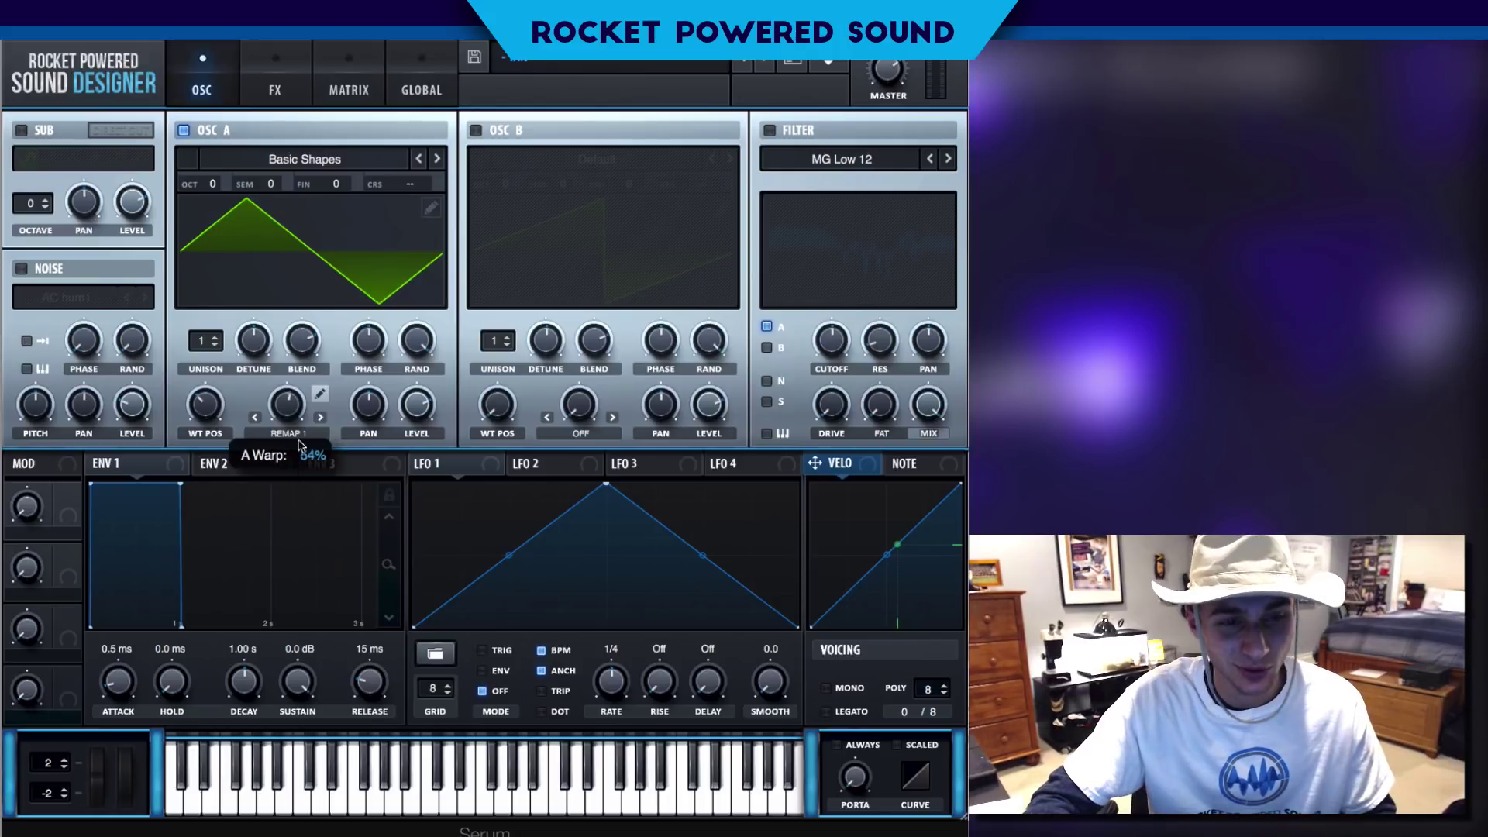
# - Shape the Remap 1 curve into a V with both ends at full height and the centre point at zero
pyautogui.click(318, 397)
pyautogui.moveTo(469, 343); pyautogui.dragTo(469, 71)
pyautogui.moveTo(774, 71)
pyautogui.mouseDown()
pyautogui.moveTo(774, 292)
pyautogui.moveTo(703, 367)
pyautogui.mouseUp()
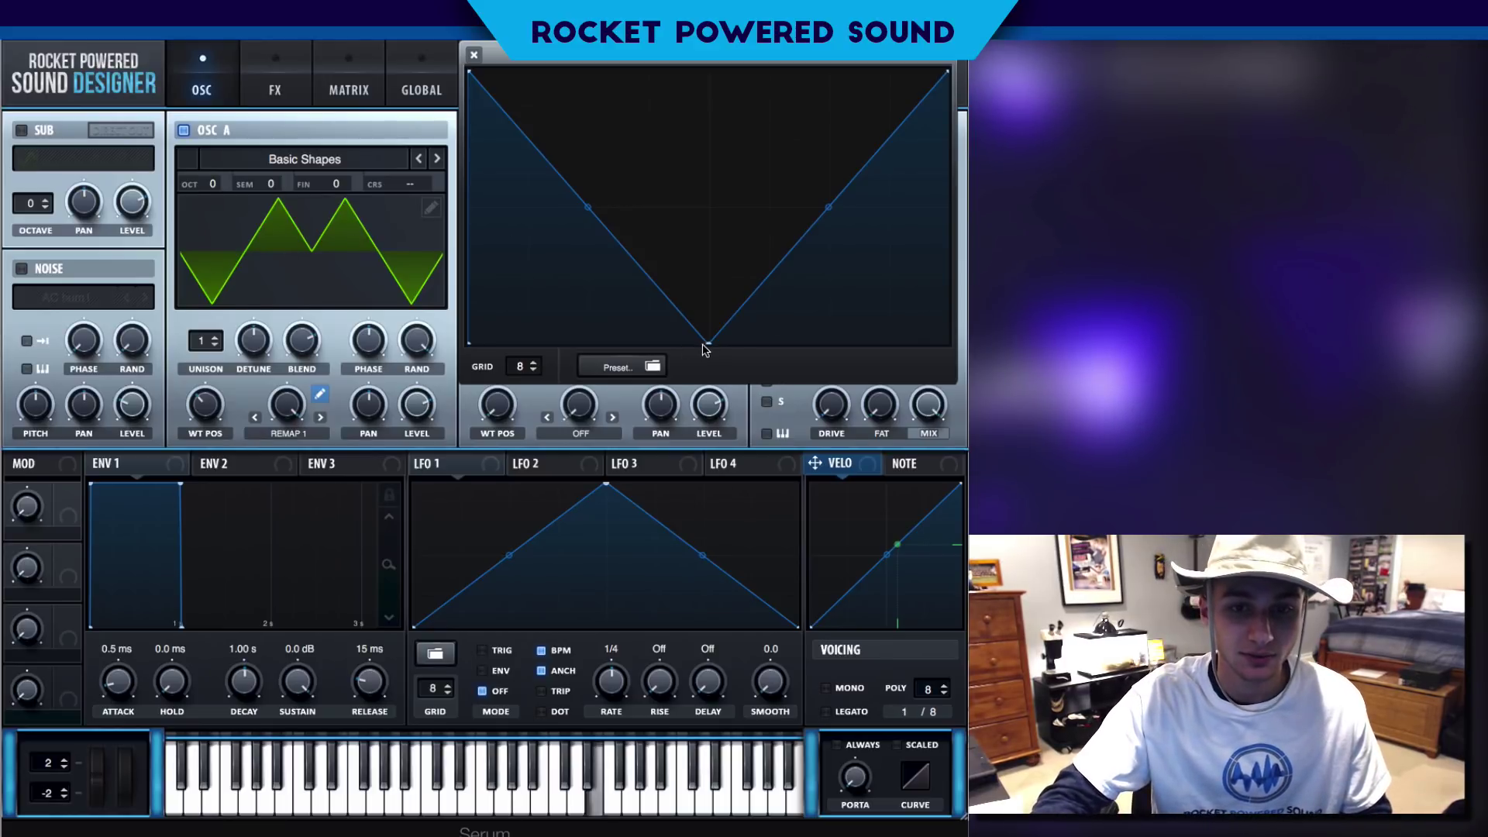
pyautogui.click(474, 54)
# - Try the Mirror warp mode on oscillator A and switch back to Remap 1 with the warp fully up
pyautogui.click(324, 431)
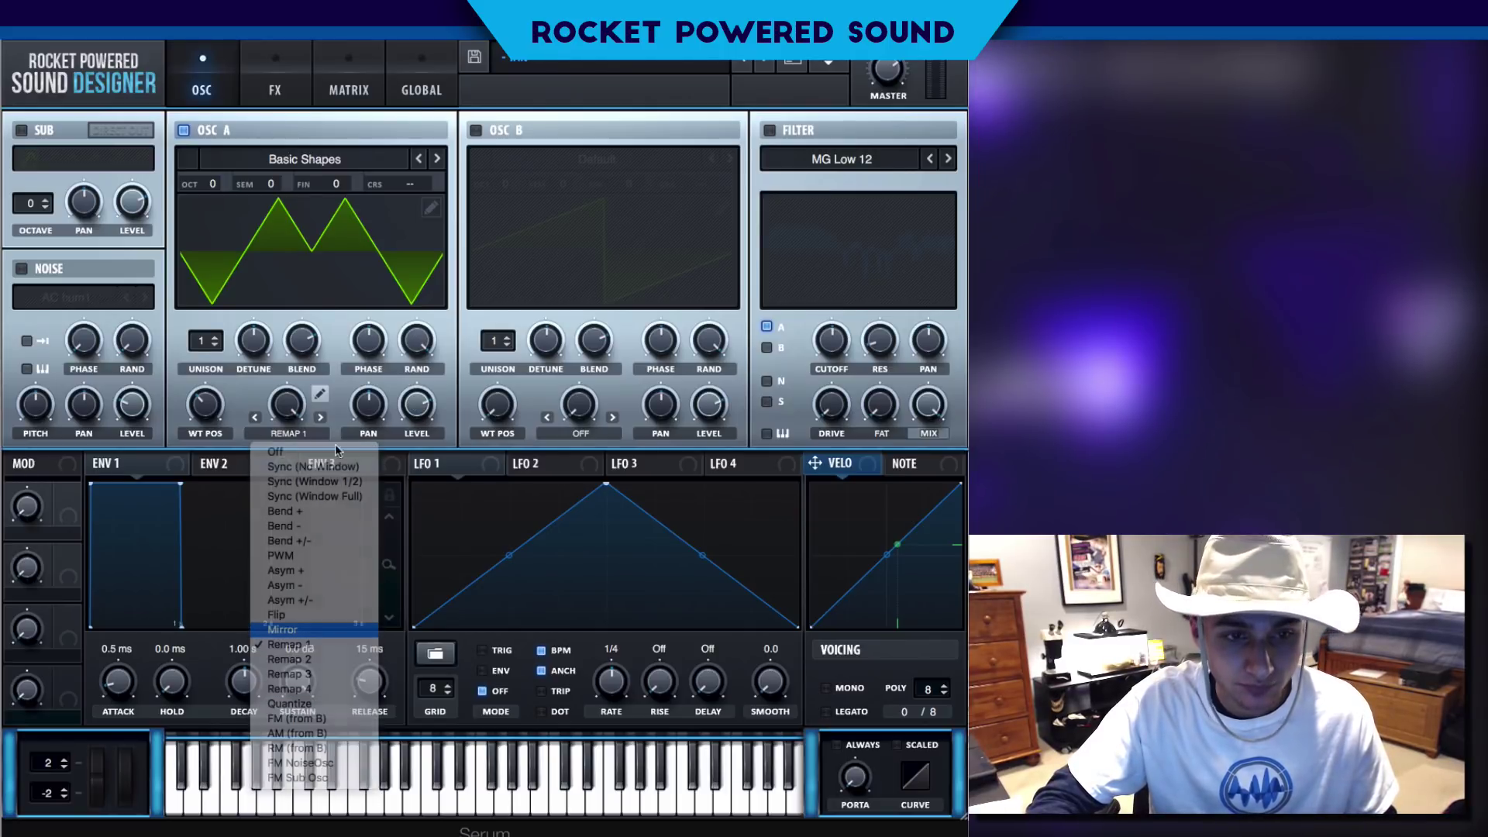
pyautogui.click(314, 630)
pyautogui.moveTo(281, 425); pyautogui.dragTo(262, 493)
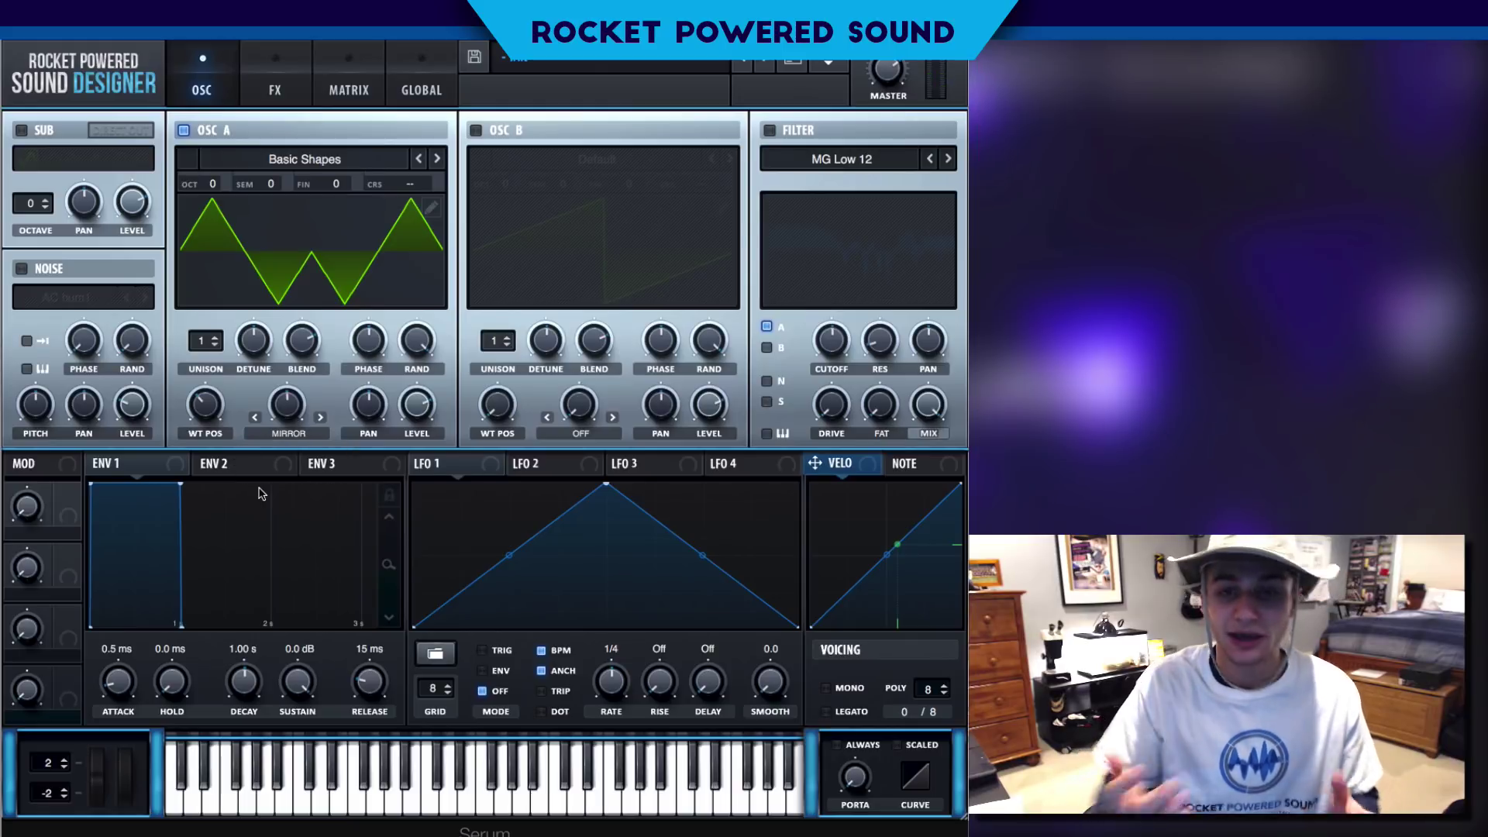
pyautogui.click(320, 417)
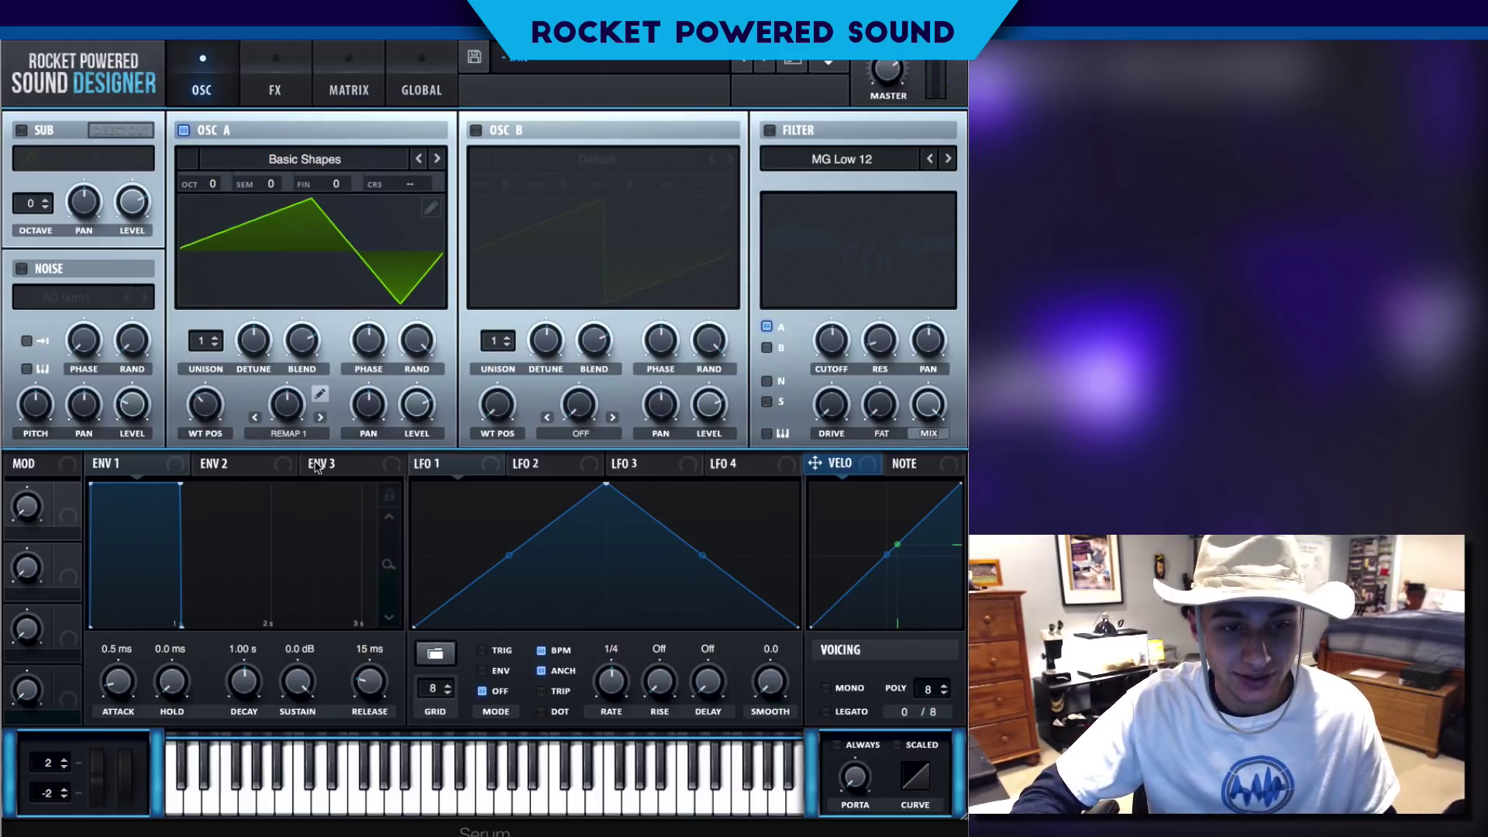
pyautogui.moveTo(296, 406); pyautogui.dragTo(360, 312)
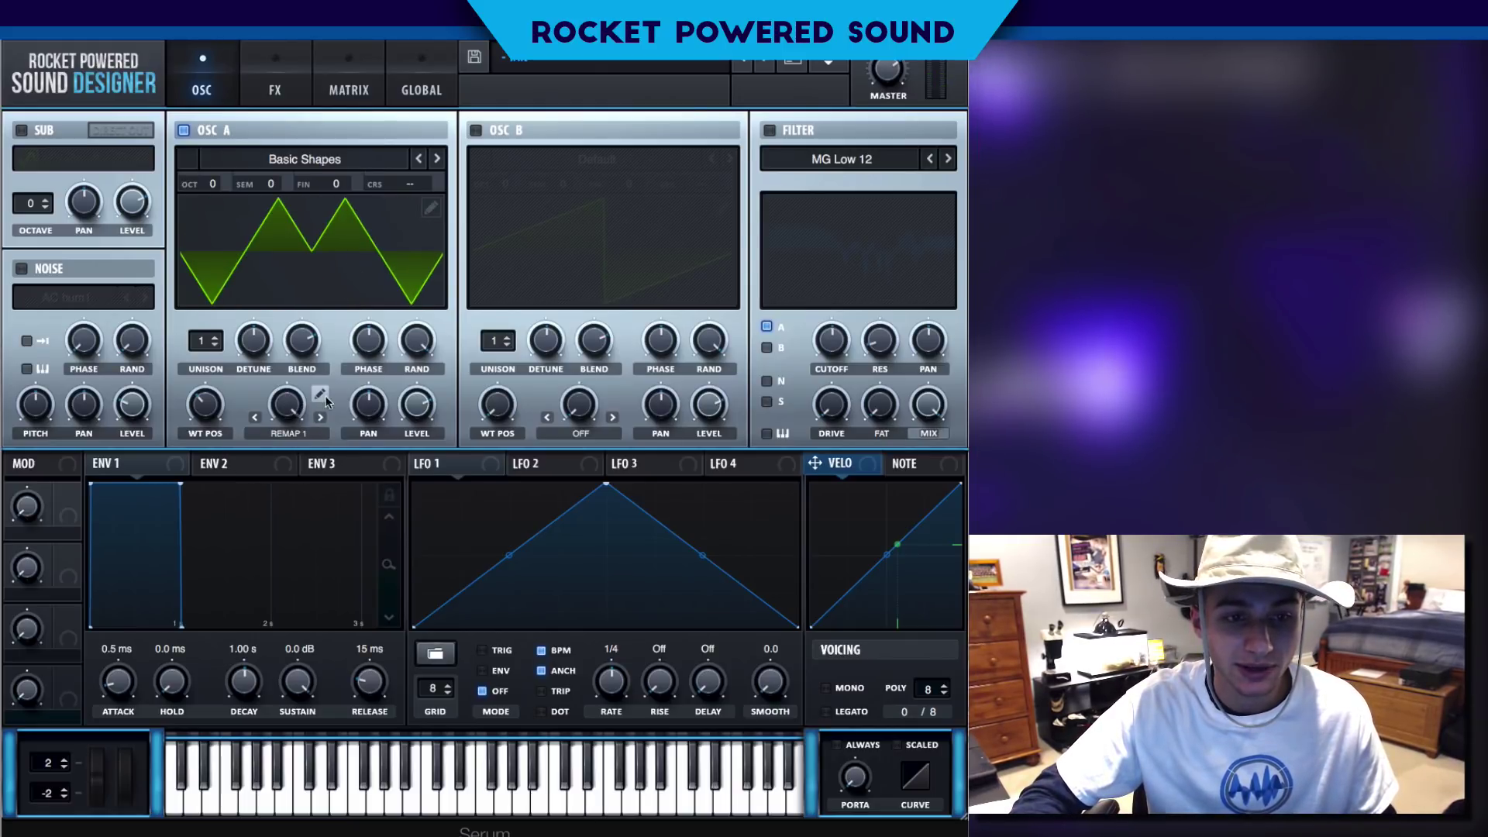
# - Remove the centre point from the Remap 1 curve and reset its start point to restore the straight rising diagonal
pyautogui.click(320, 395)
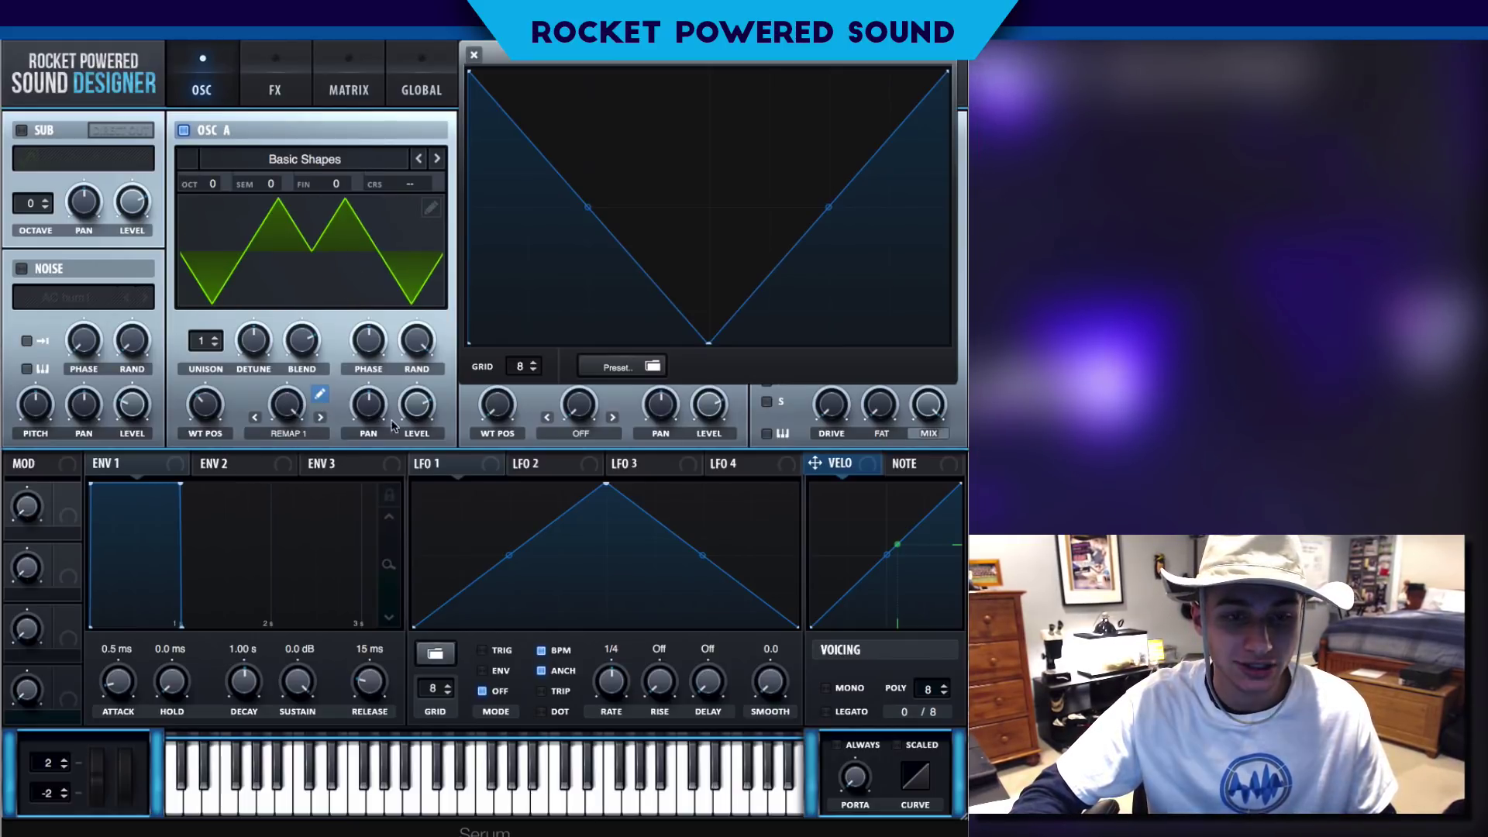
pyautogui.doubleClick(710, 343)
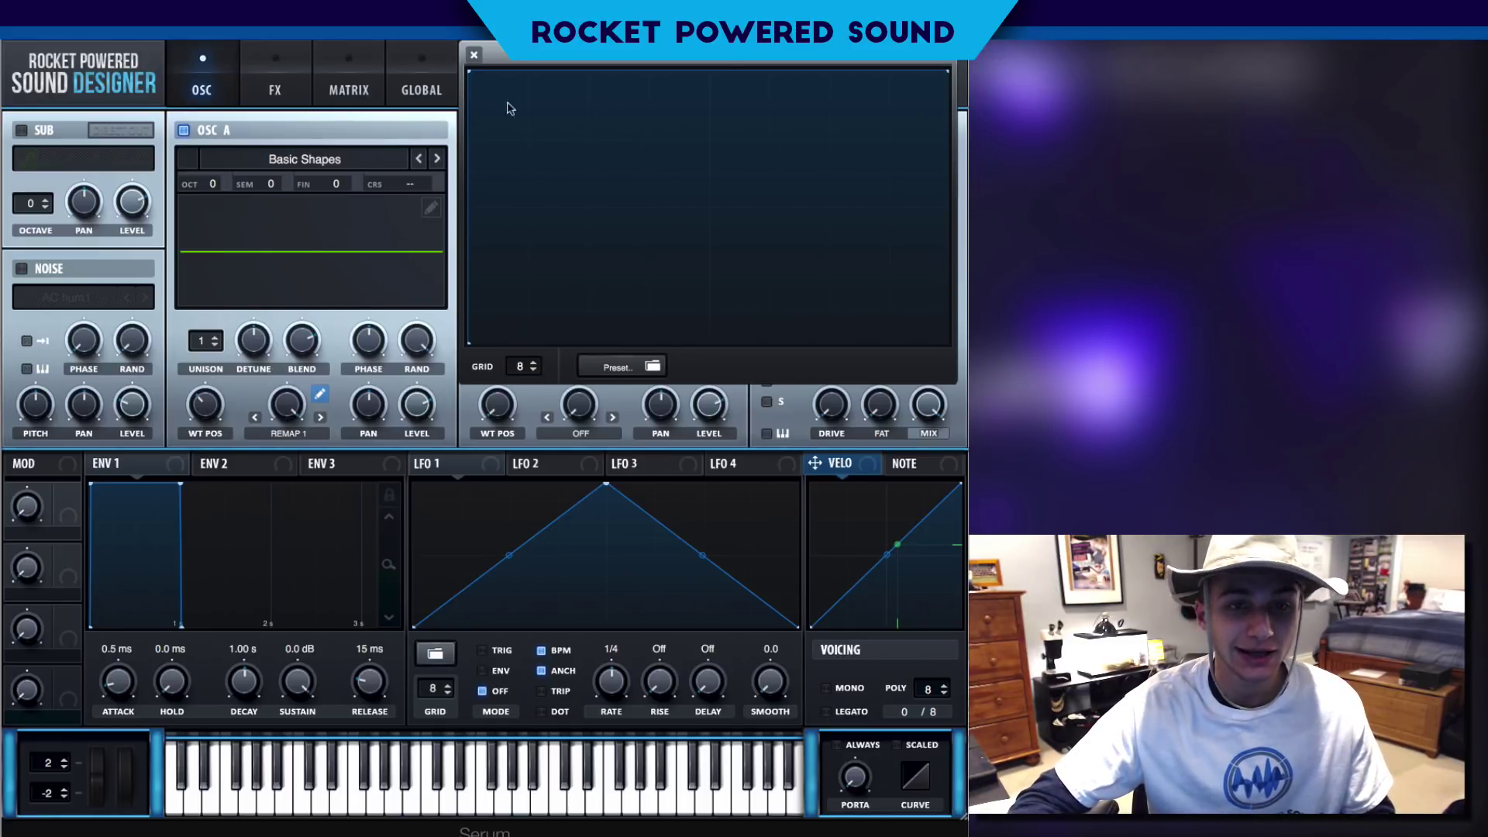
pyautogui.doubleClick(470, 74)
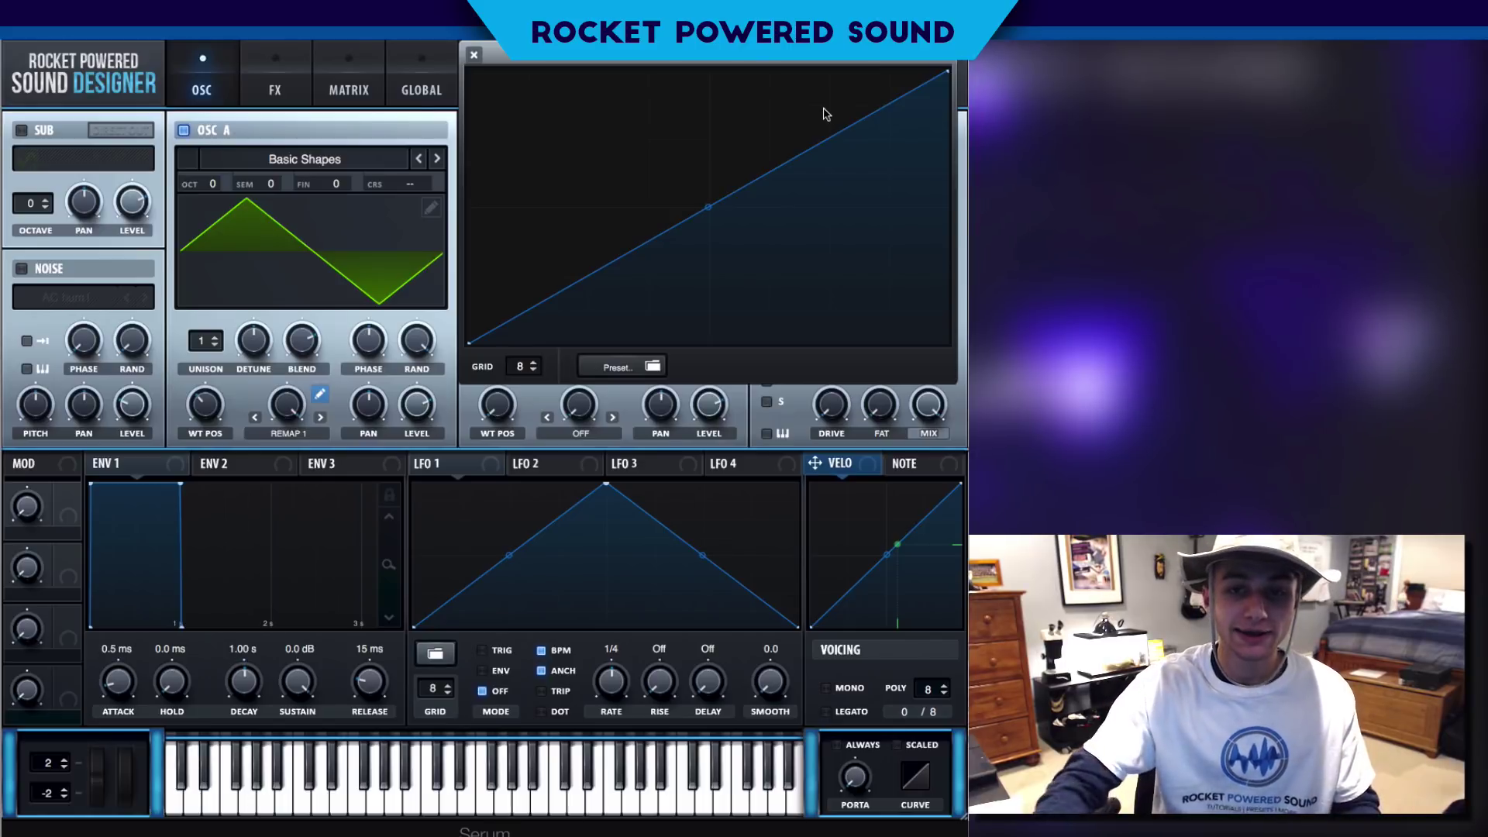
# - Lower the remap curve's end point to zero and add two full-height peaks in the first half, each followed by a half-height point
pyautogui.moveTo(947, 73); pyautogui.dragTo(909, 429)
pyautogui.doubleClick(610, 234)
pyautogui.moveTo(610, 234); pyautogui.dragTo(494, 71)
pyautogui.doubleClick(574, 190)
pyautogui.moveTo(574, 189); pyautogui.dragTo(651, 71)
pyautogui.doubleClick(658, 91)
pyautogui.doubleClick(707, 229)
pyautogui.moveTo(707, 230); pyautogui.dragTo(712, 222)
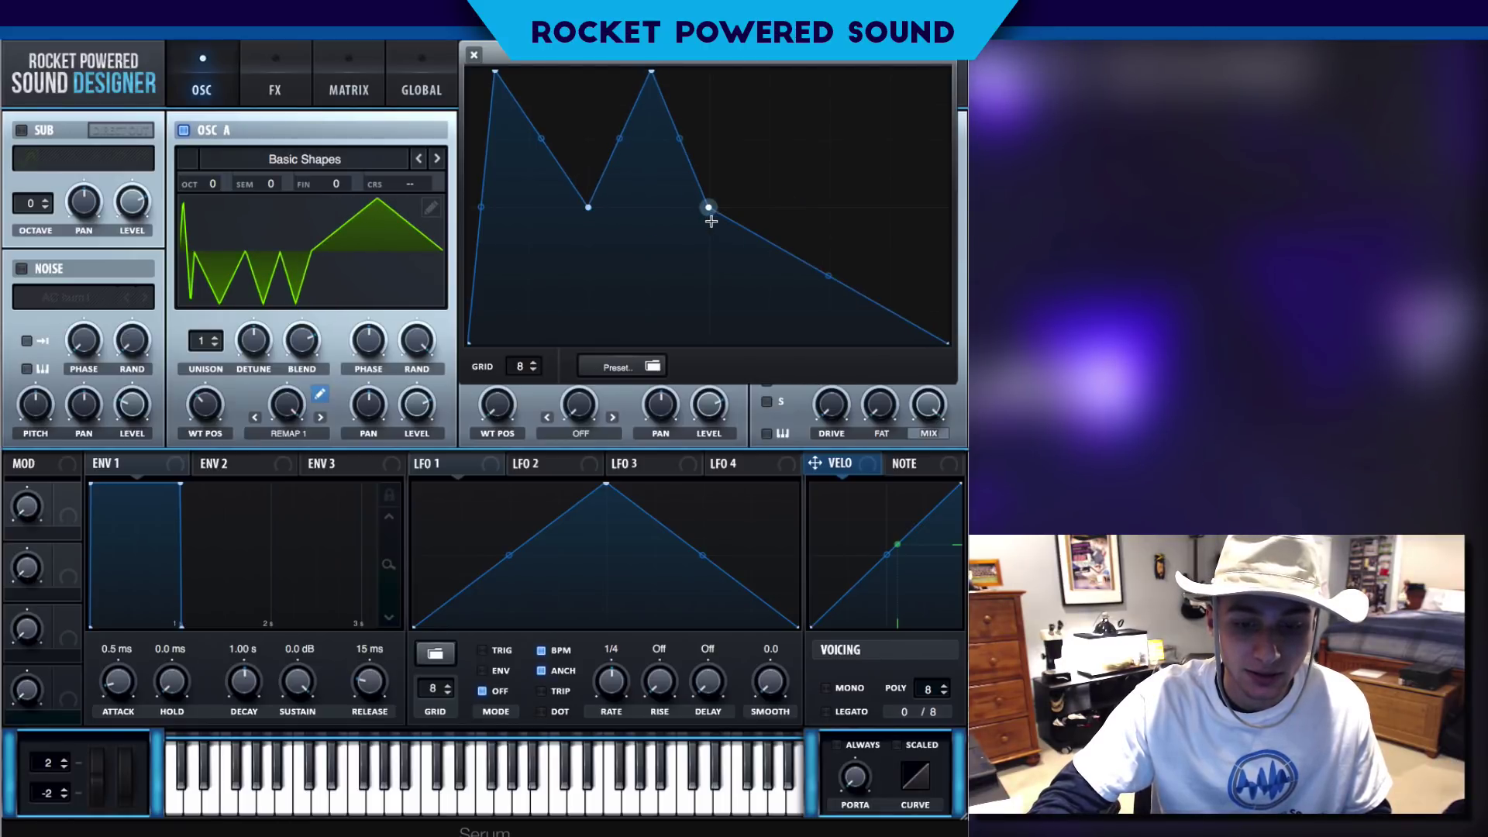
# - Add a full-height peak just past the remap curve's centre and a zero-height valley near its end, and raise the end point to full height
pyautogui.doubleClick(796, 203)
pyautogui.moveTo(797, 203); pyautogui.dragTo(713, 72)
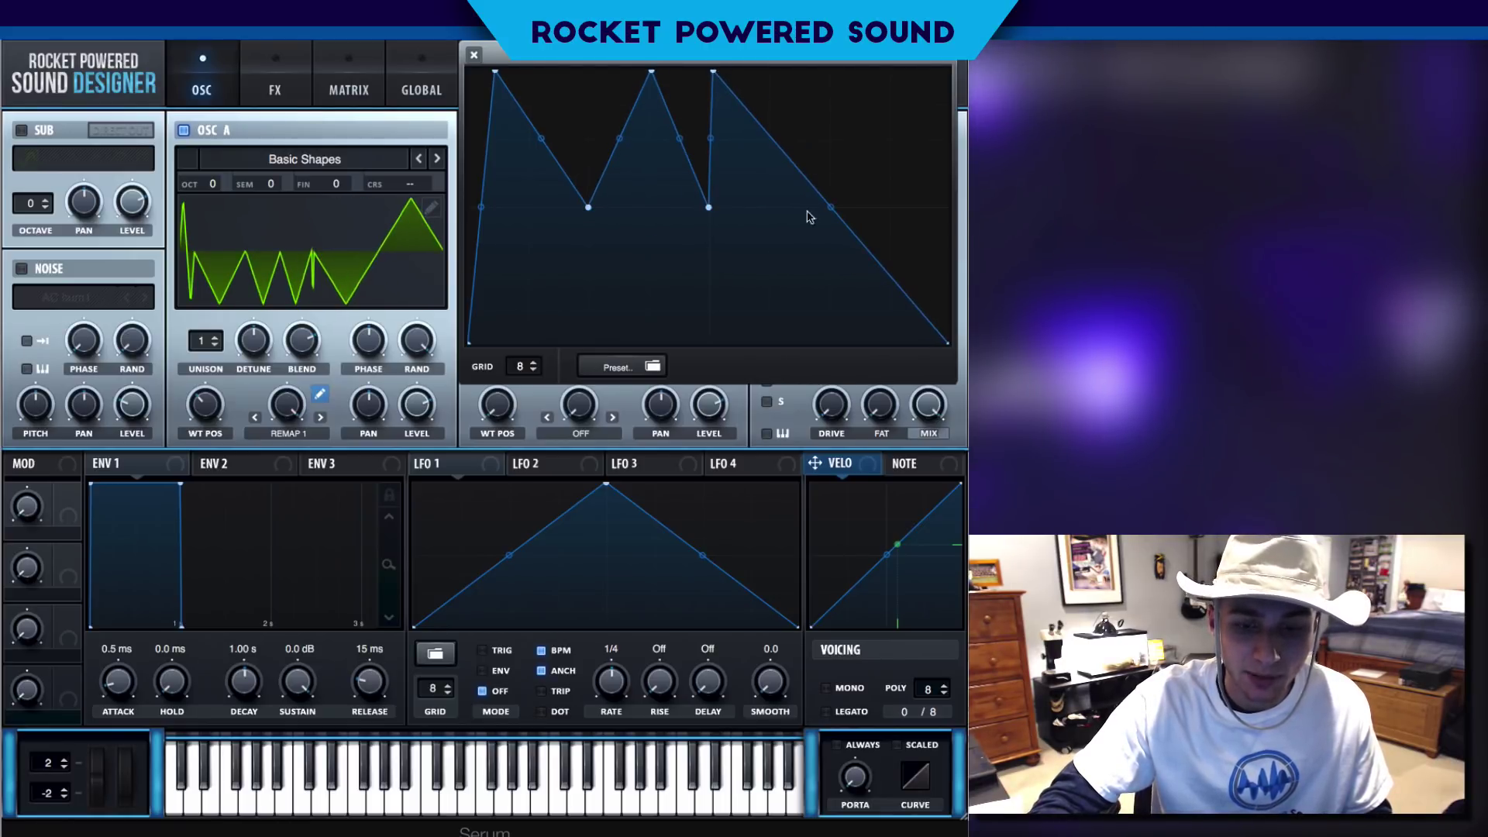
pyautogui.doubleClick(863, 342)
pyautogui.doubleClick(925, 230)
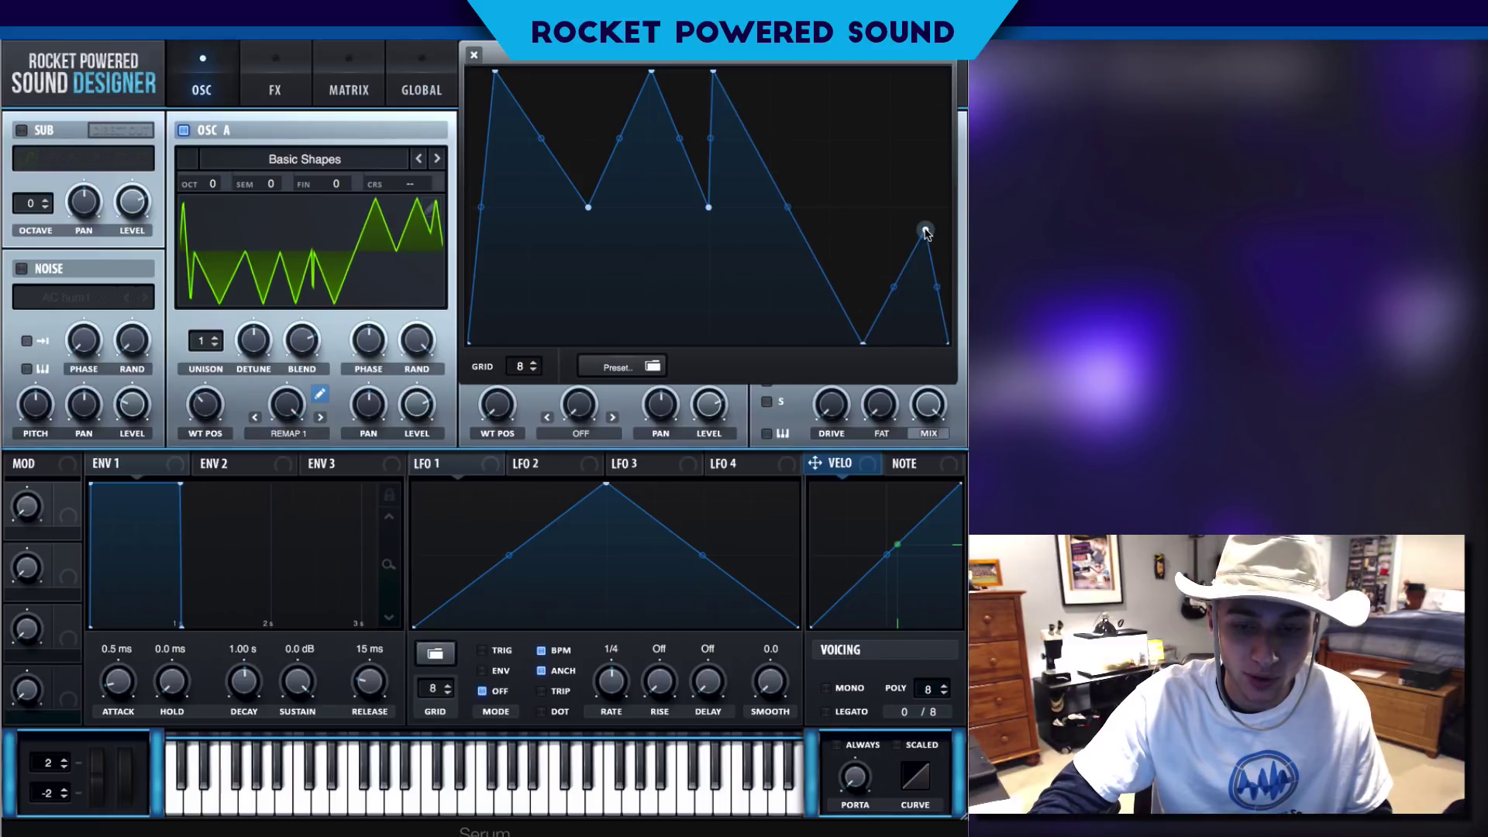
pyautogui.doubleClick(925, 230)
pyautogui.moveTo(947, 342); pyautogui.dragTo(946, 71)
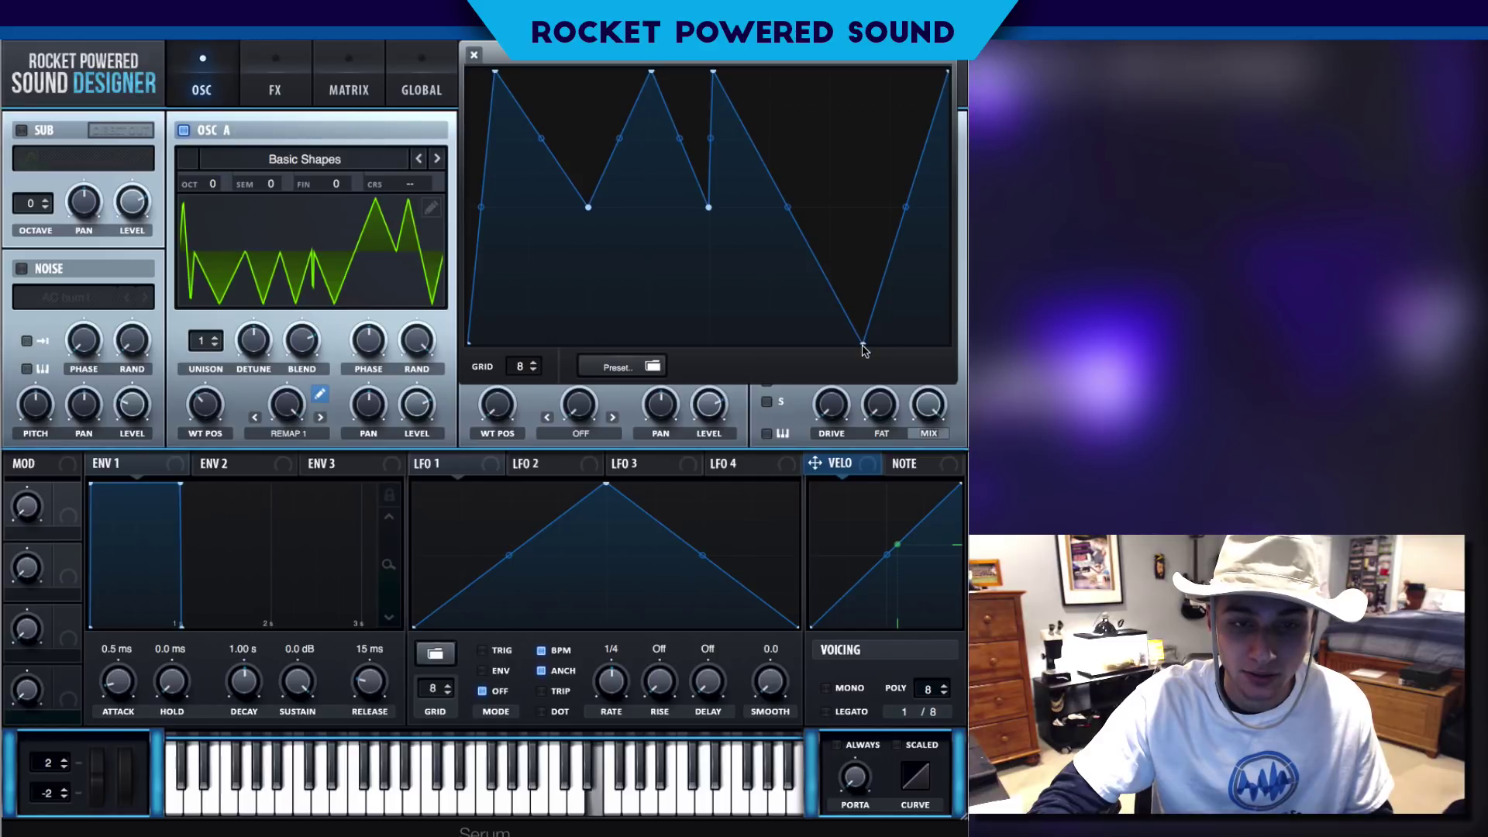
pyautogui.moveTo(865, 354)
pyautogui.mouseDown()
pyautogui.moveTo(848, 358)
pyautogui.moveTo(874, 358)
pyautogui.mouseUp()
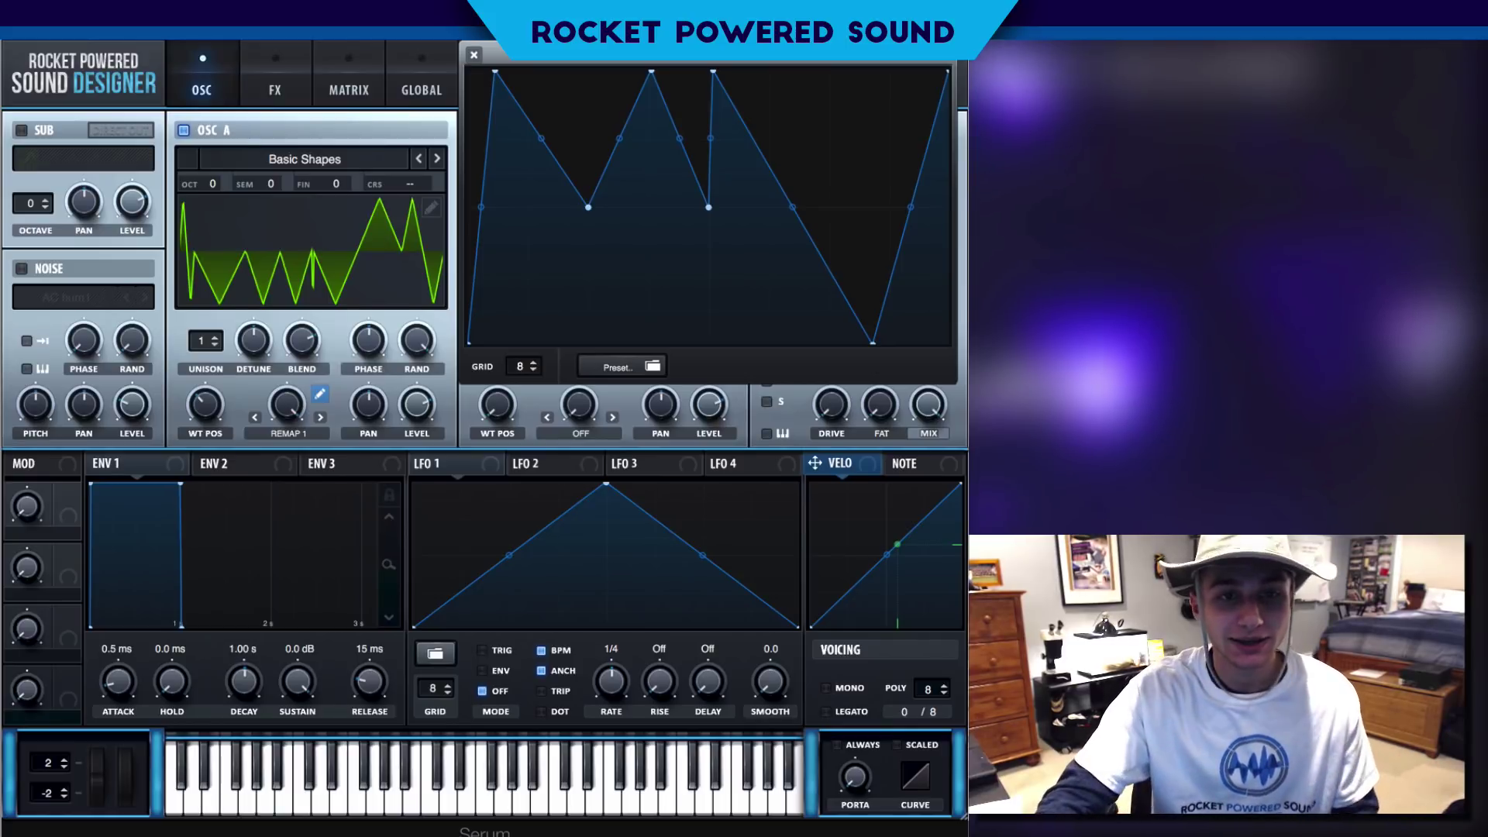
pyautogui.click(475, 56)
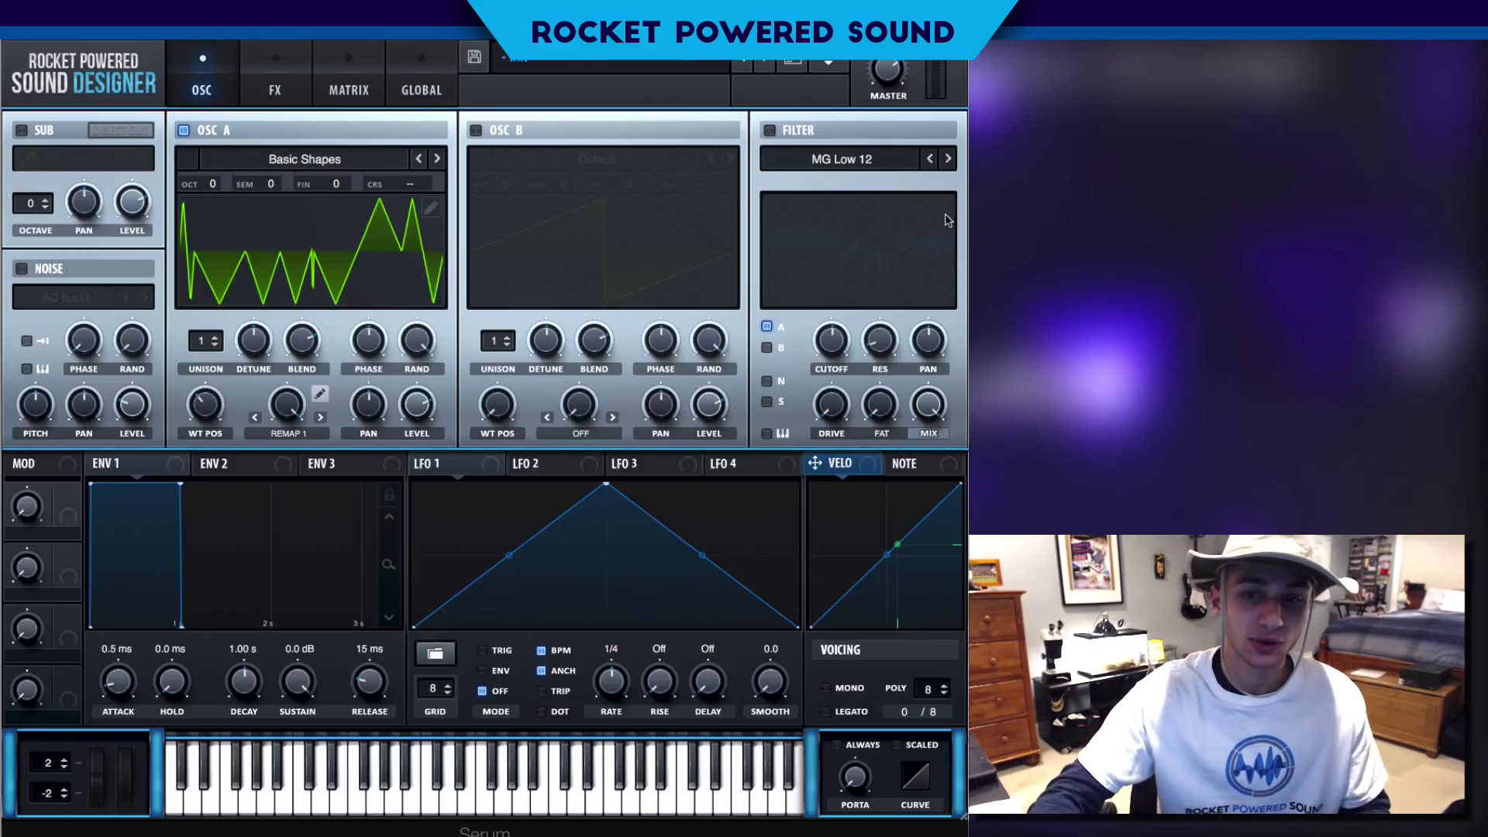
pyautogui.click(799, 132)
pyautogui.click(826, 160)
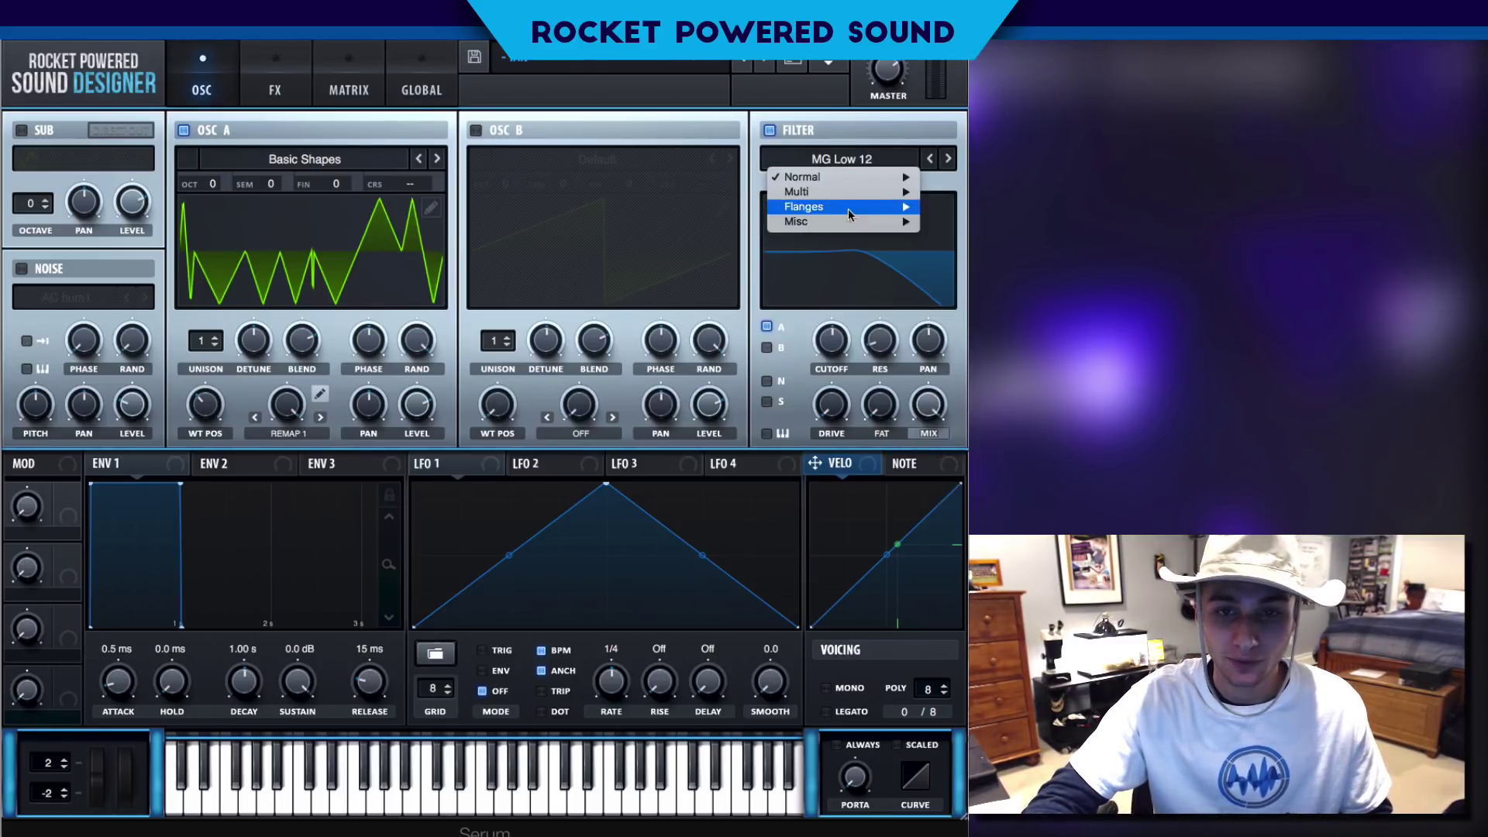
pyautogui.click(639, 182)
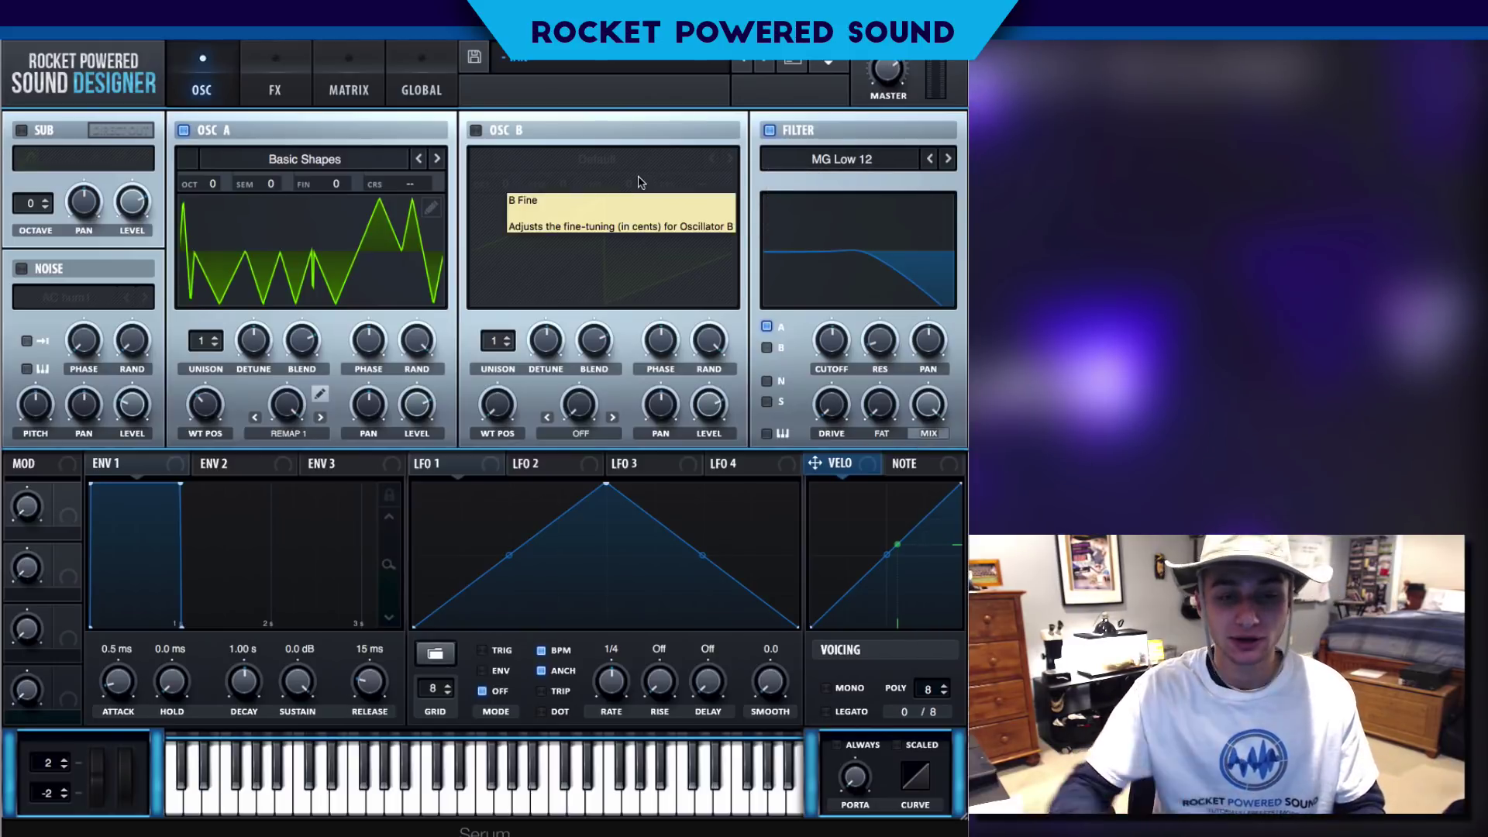
pyautogui.click(769, 130)
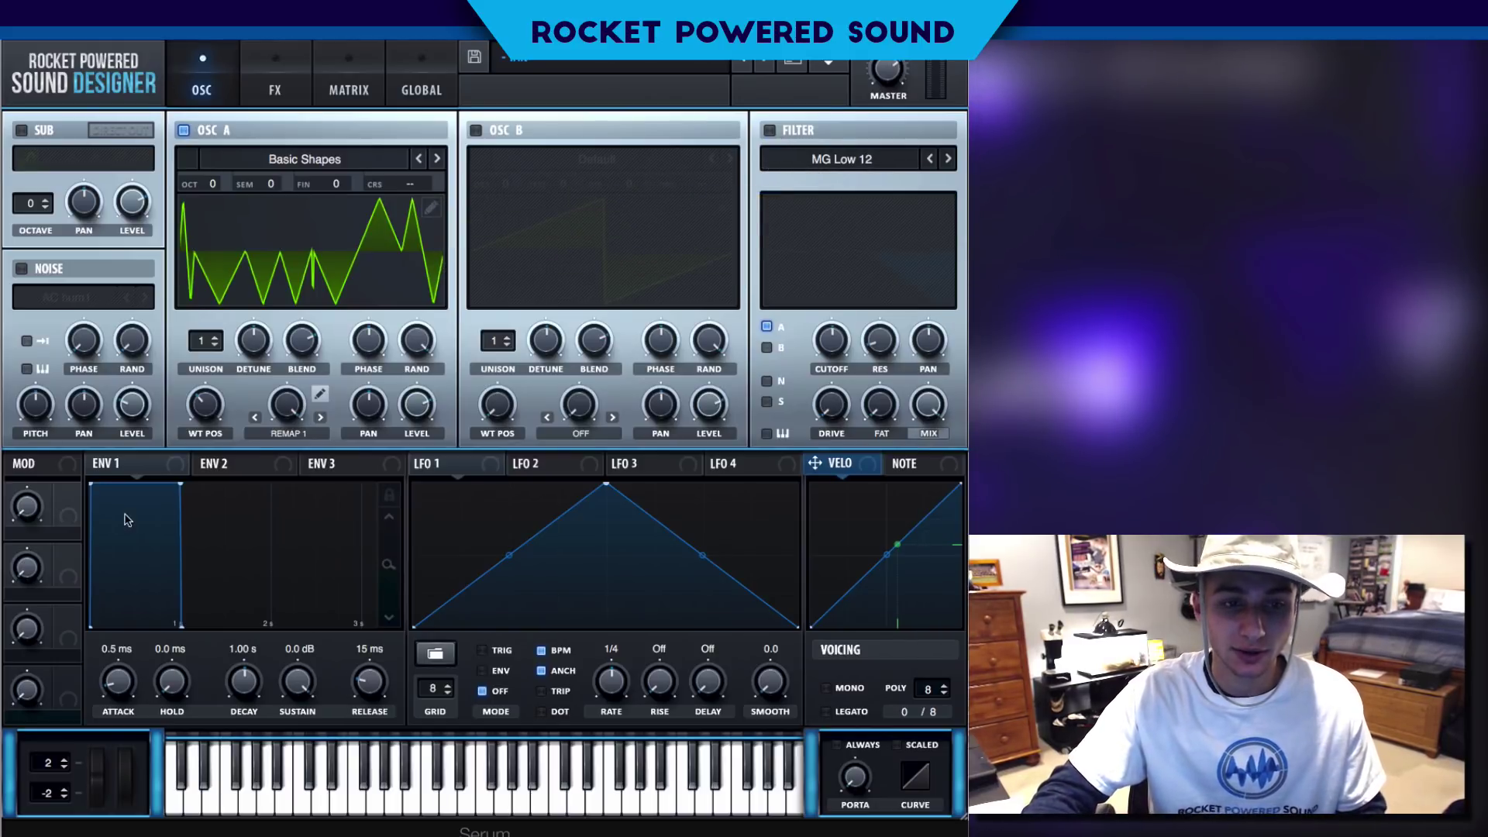
# - Compare the Remap 2, Remap 3 and Remap 4 warp modes on oscillator A and return to Remap 1
pyautogui.click(312, 435)
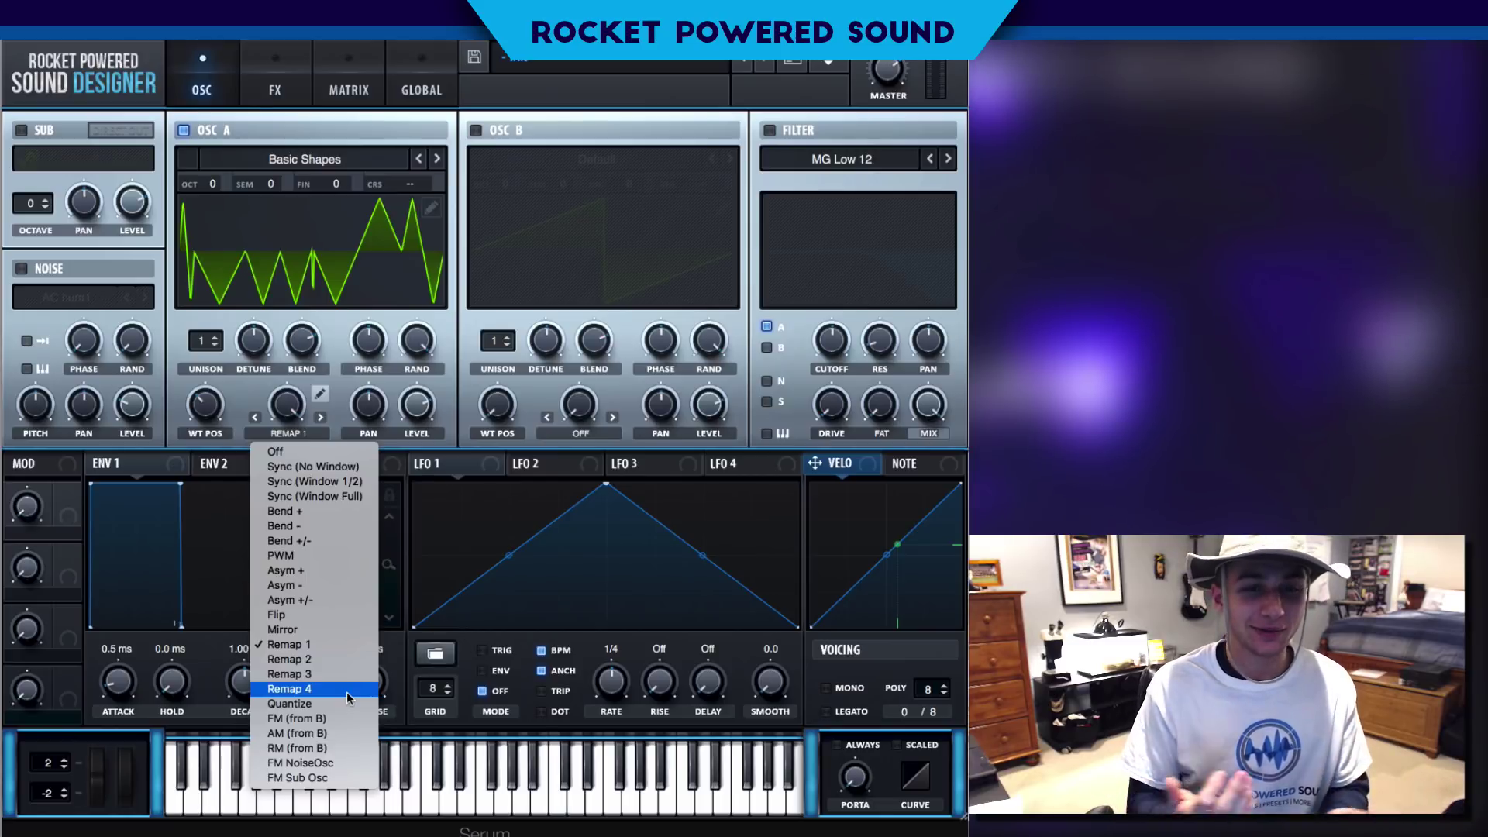
pyautogui.click(319, 412)
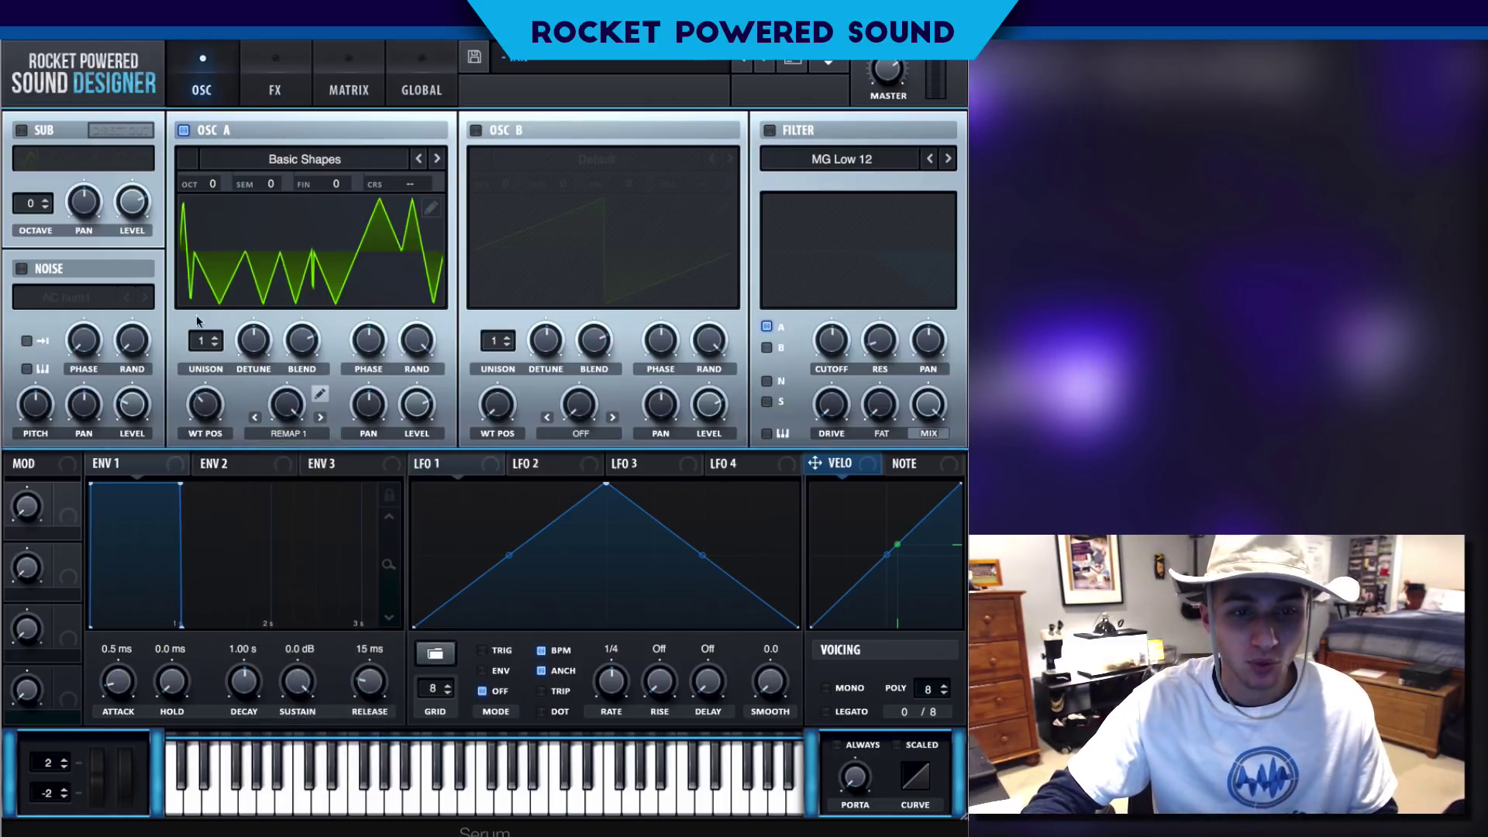
pyautogui.click(322, 417)
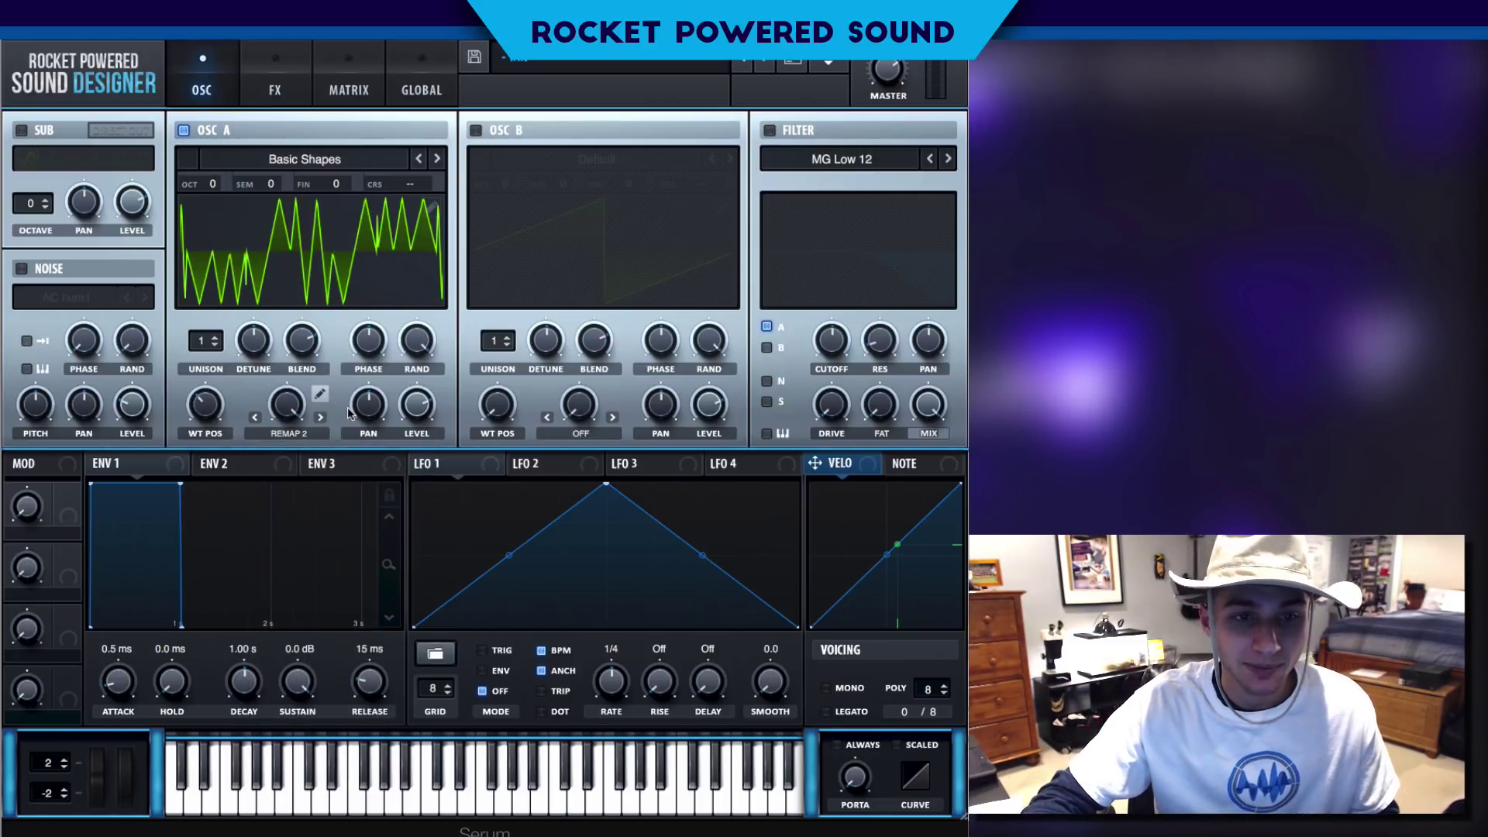
pyautogui.click(319, 394)
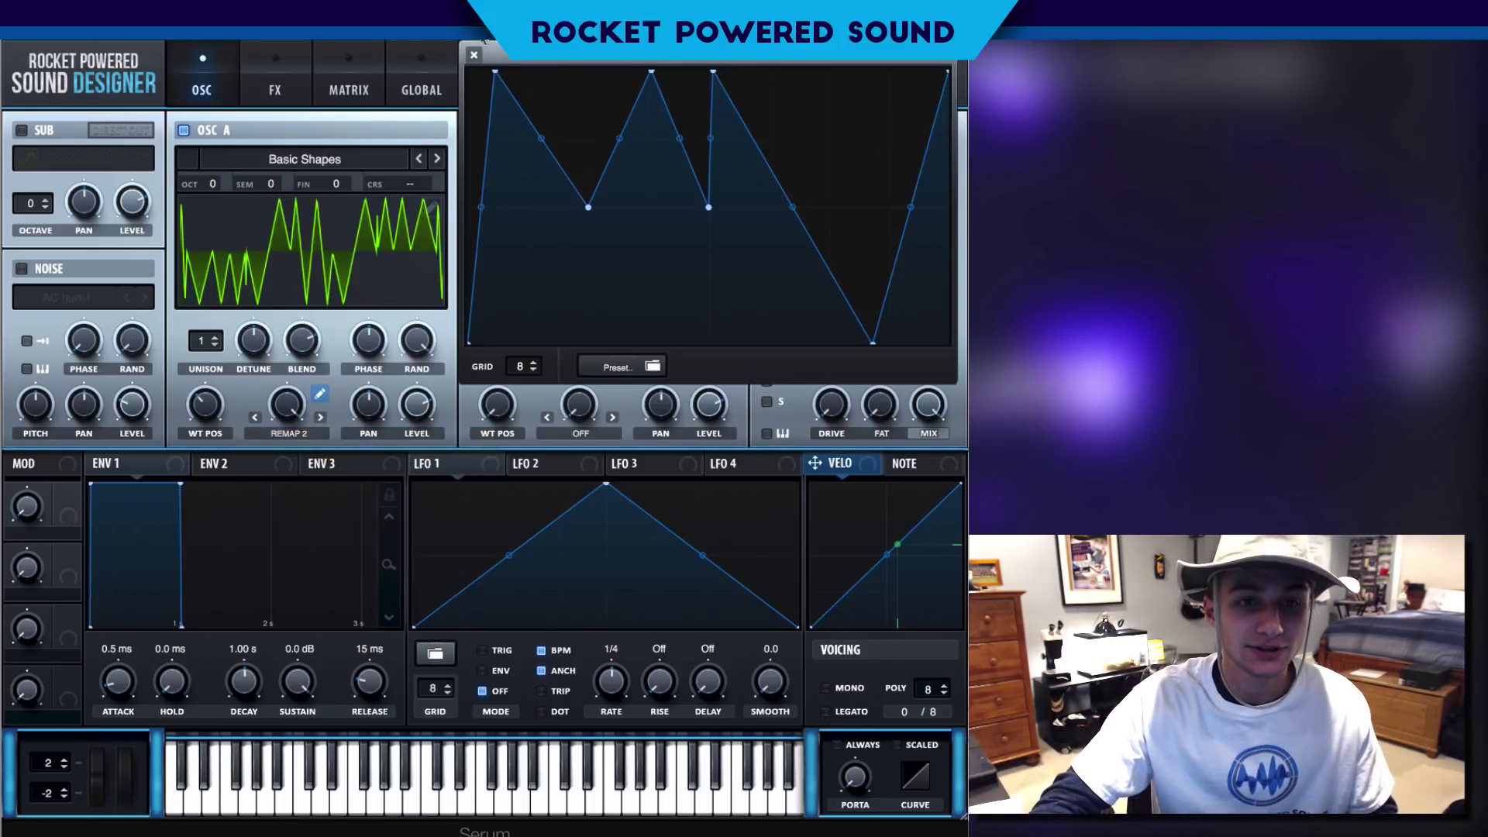
pyautogui.click(473, 54)
pyautogui.click(319, 418)
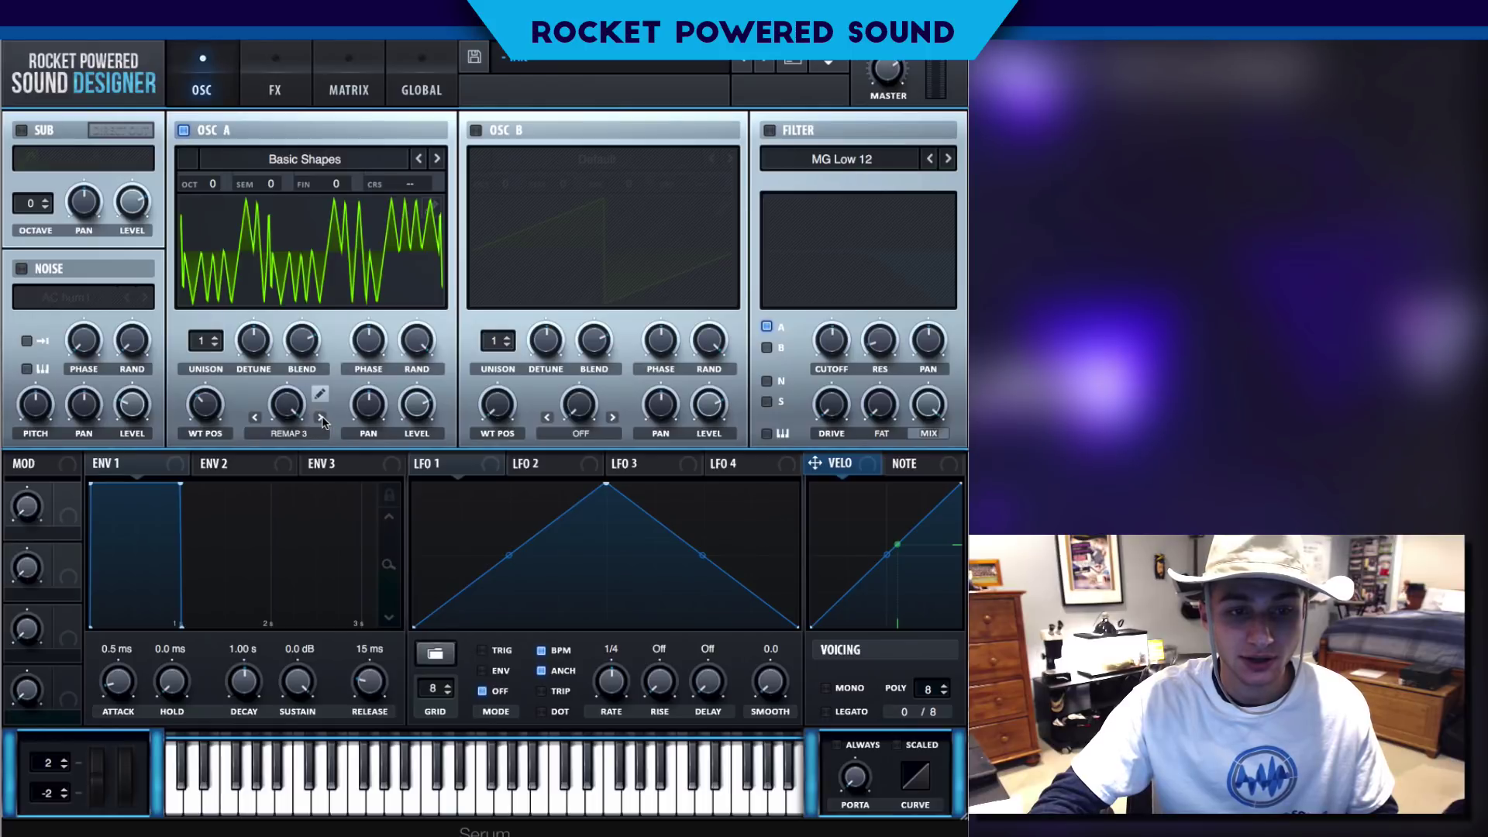
pyautogui.click(318, 419)
pyautogui.click(256, 417)
pyautogui.click(256, 418)
pyautogui.click(255, 417)
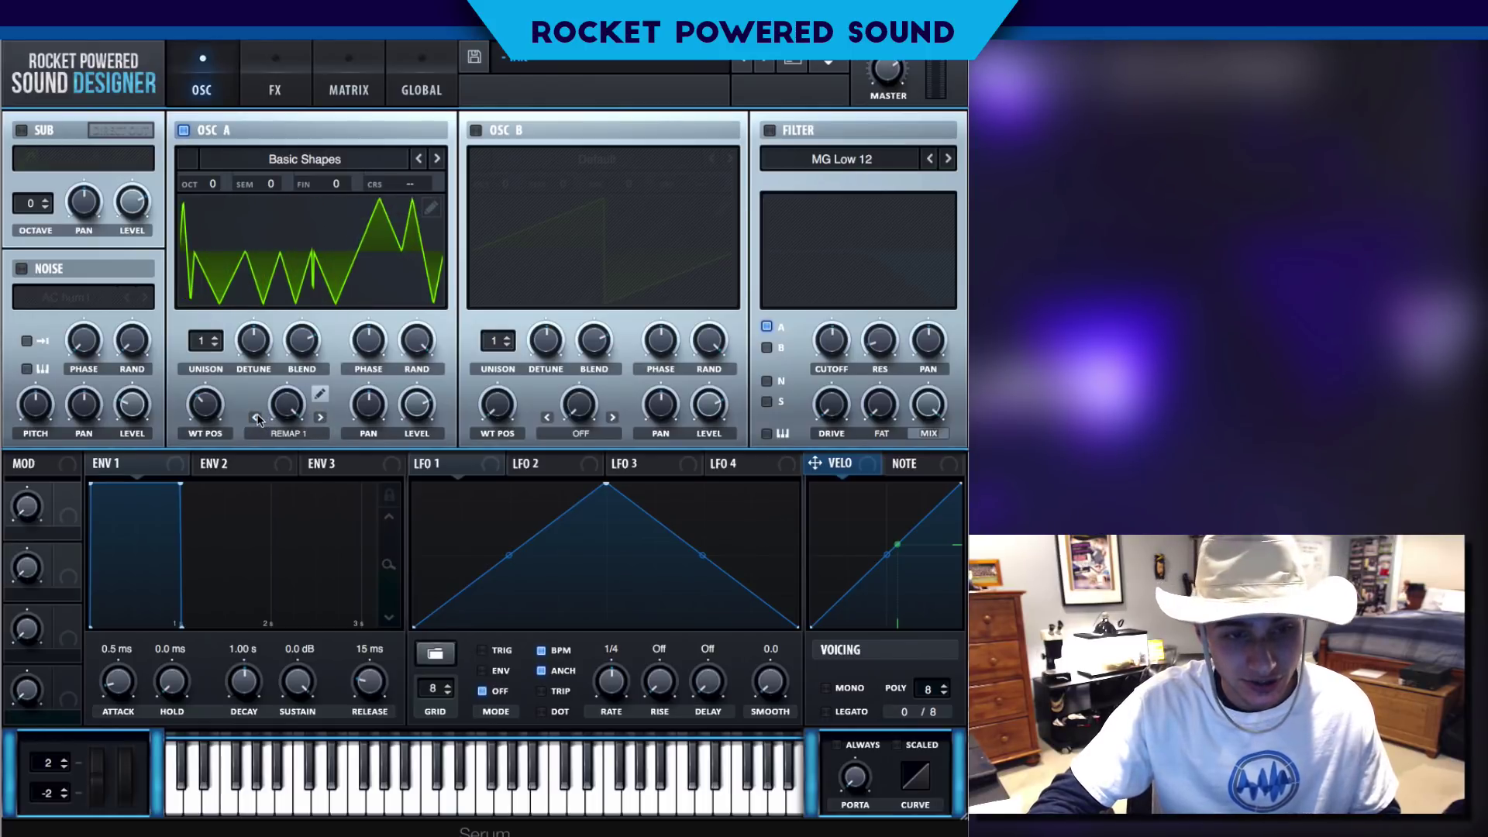
# - Enable the filter, set its type to Reverb, and lower the cutoff
pyautogui.click(768, 130)
pyautogui.click(794, 158)
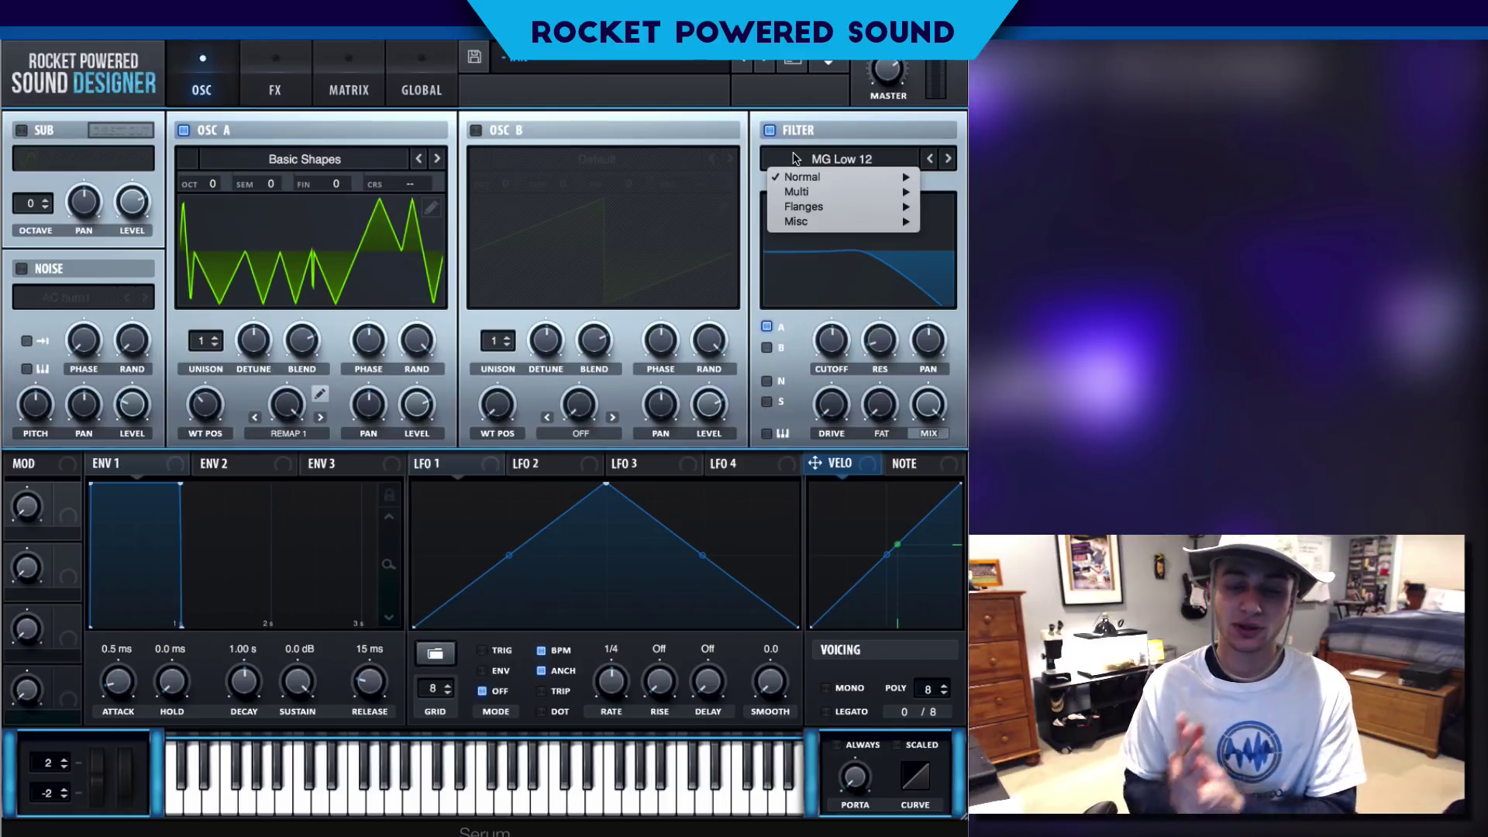
pyautogui.moveTo(836, 230)
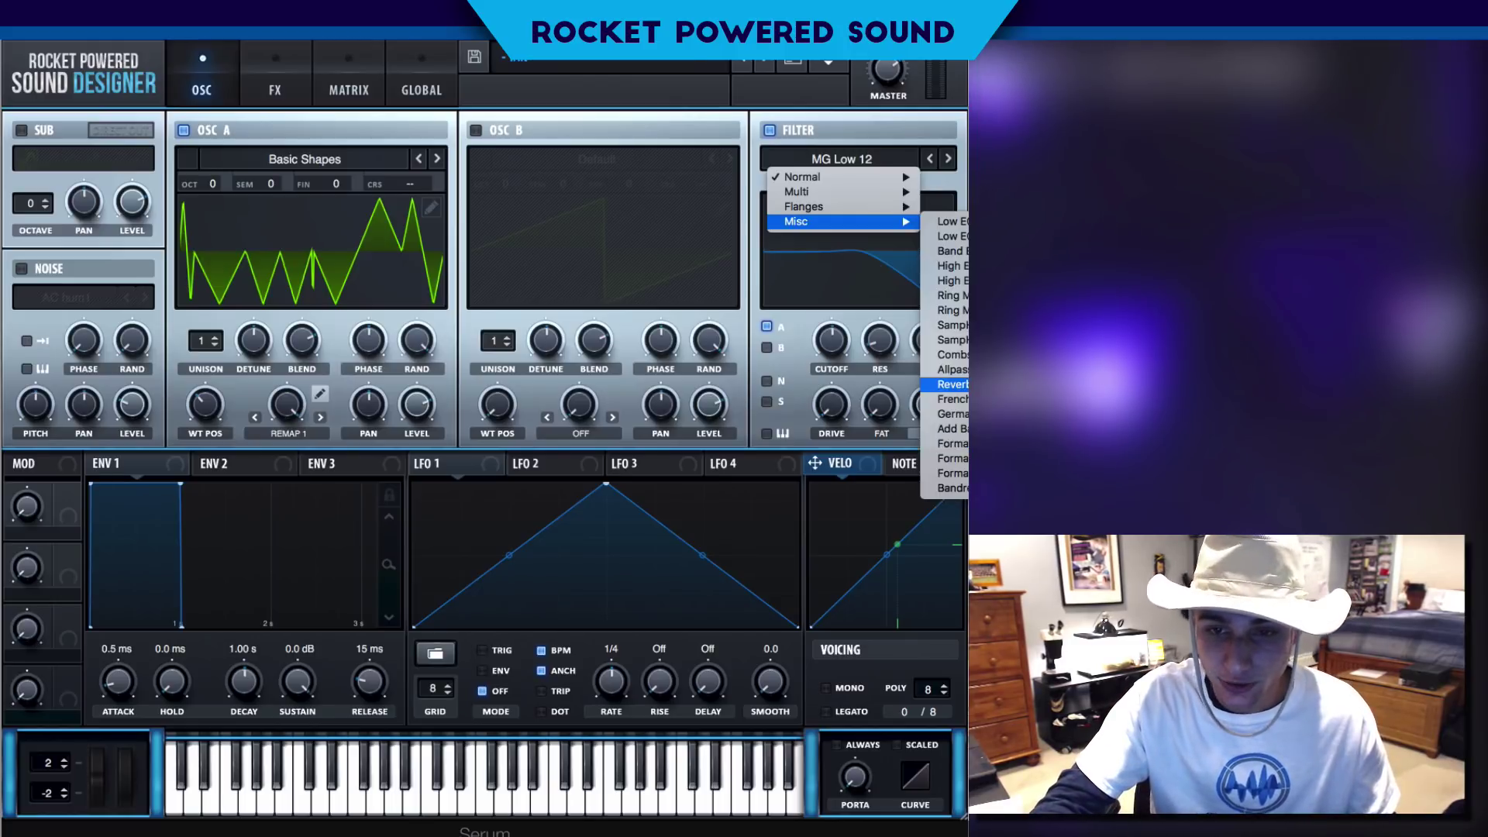
pyautogui.click(953, 385)
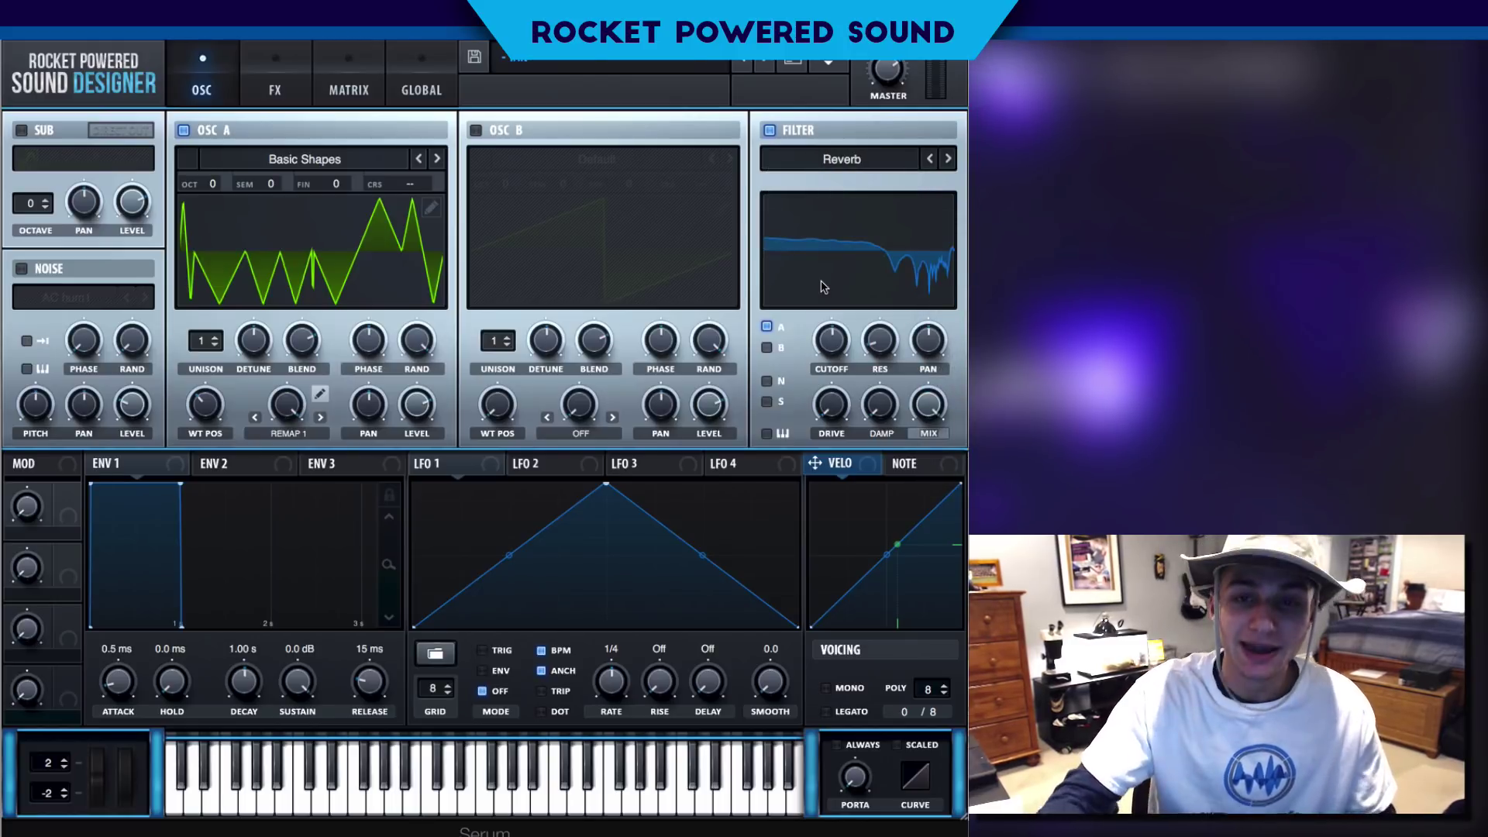
pyautogui.moveTo(840, 340)
pyautogui.mouseDown()
pyautogui.moveTo(825, 353)
pyautogui.moveTo(834, 345)
pyautogui.mouseUp()
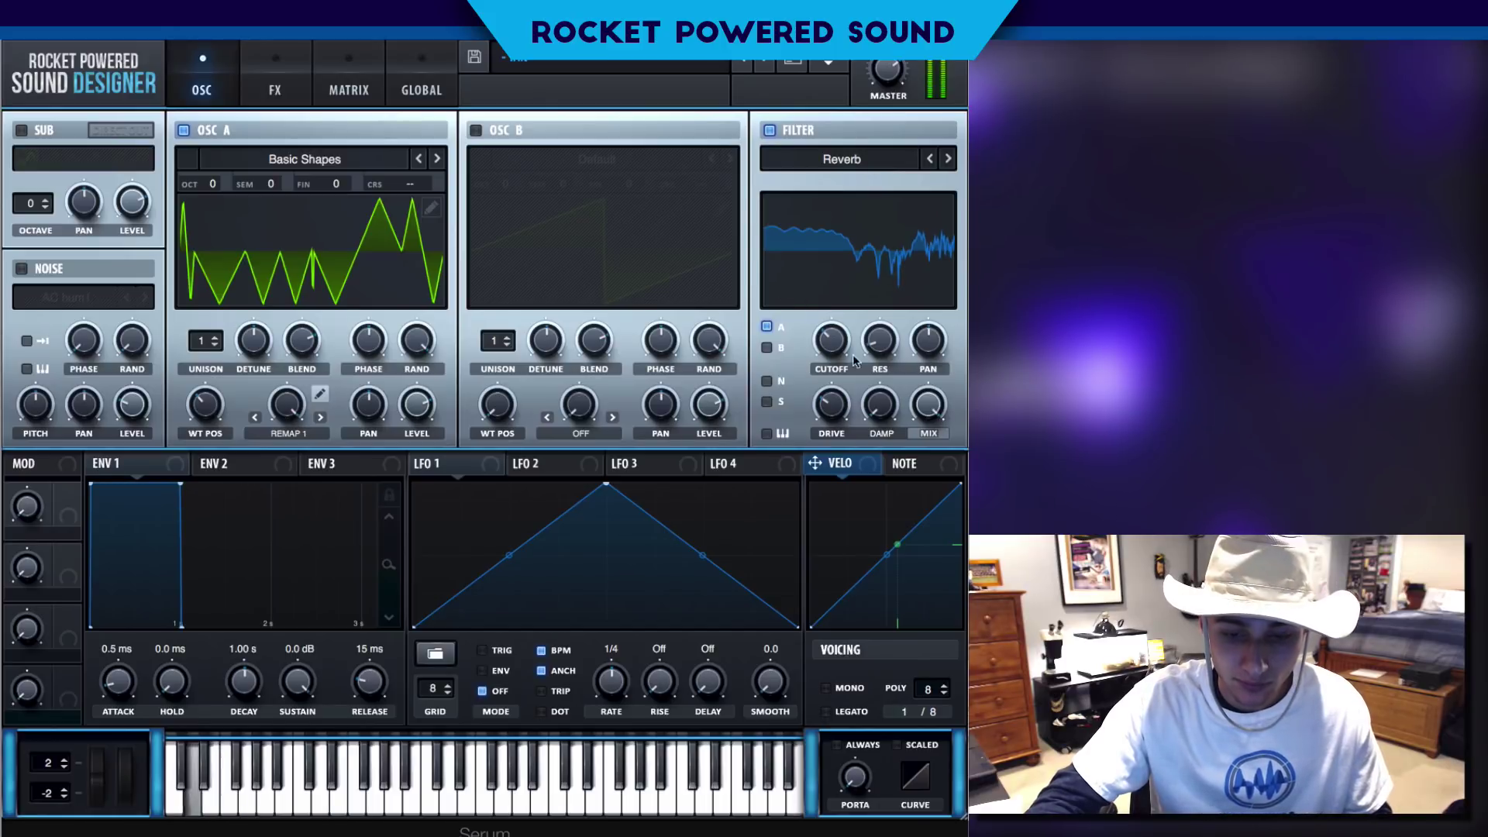
# - Adjust the Reverb filter's resonance and set the voicing to Mono and Legato with a touch of portamento
pyautogui.moveTo(873, 353); pyautogui.dragTo(923, 212)
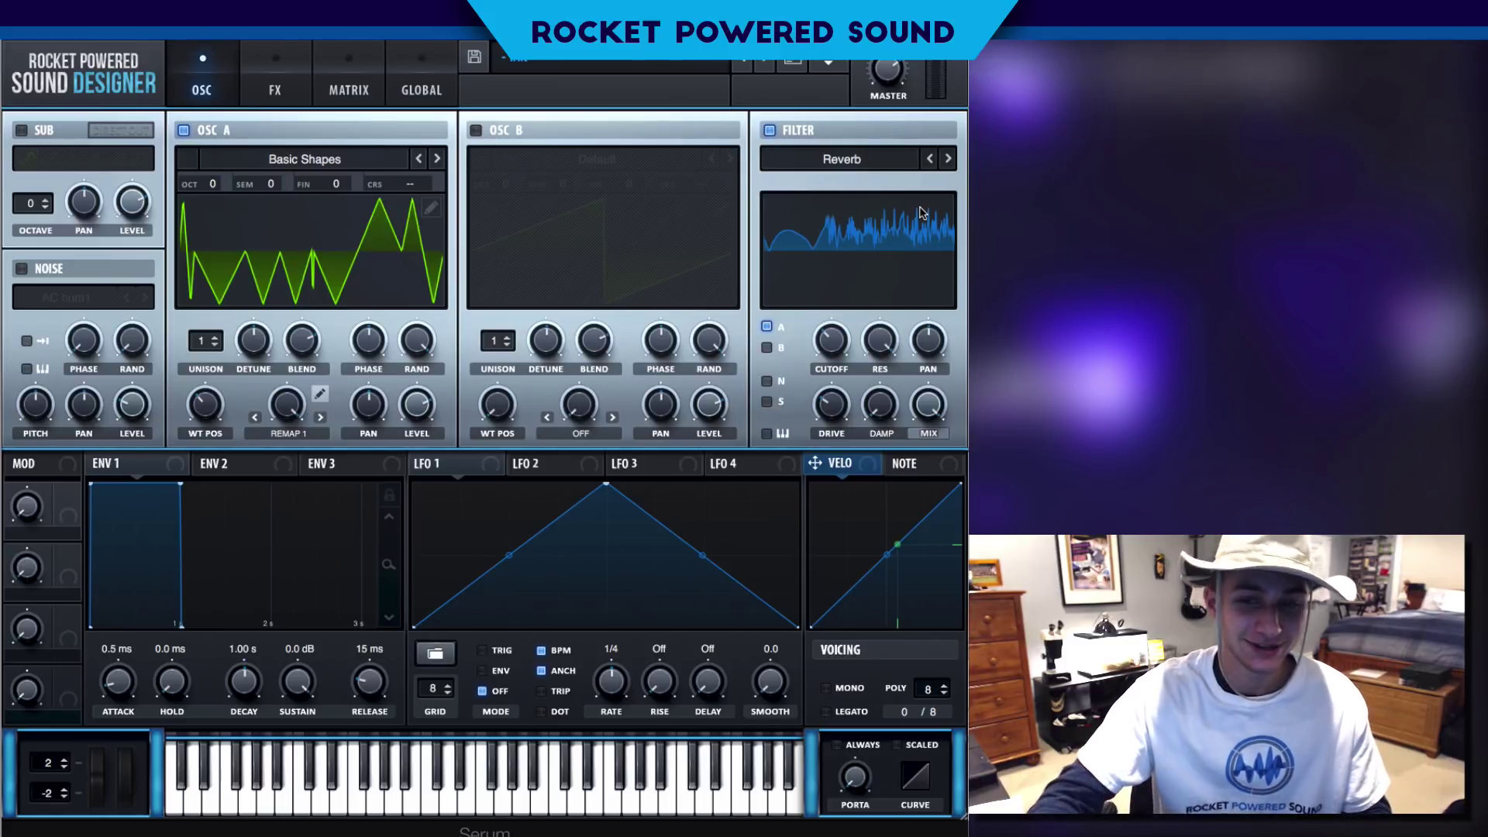
pyautogui.click(293, 67)
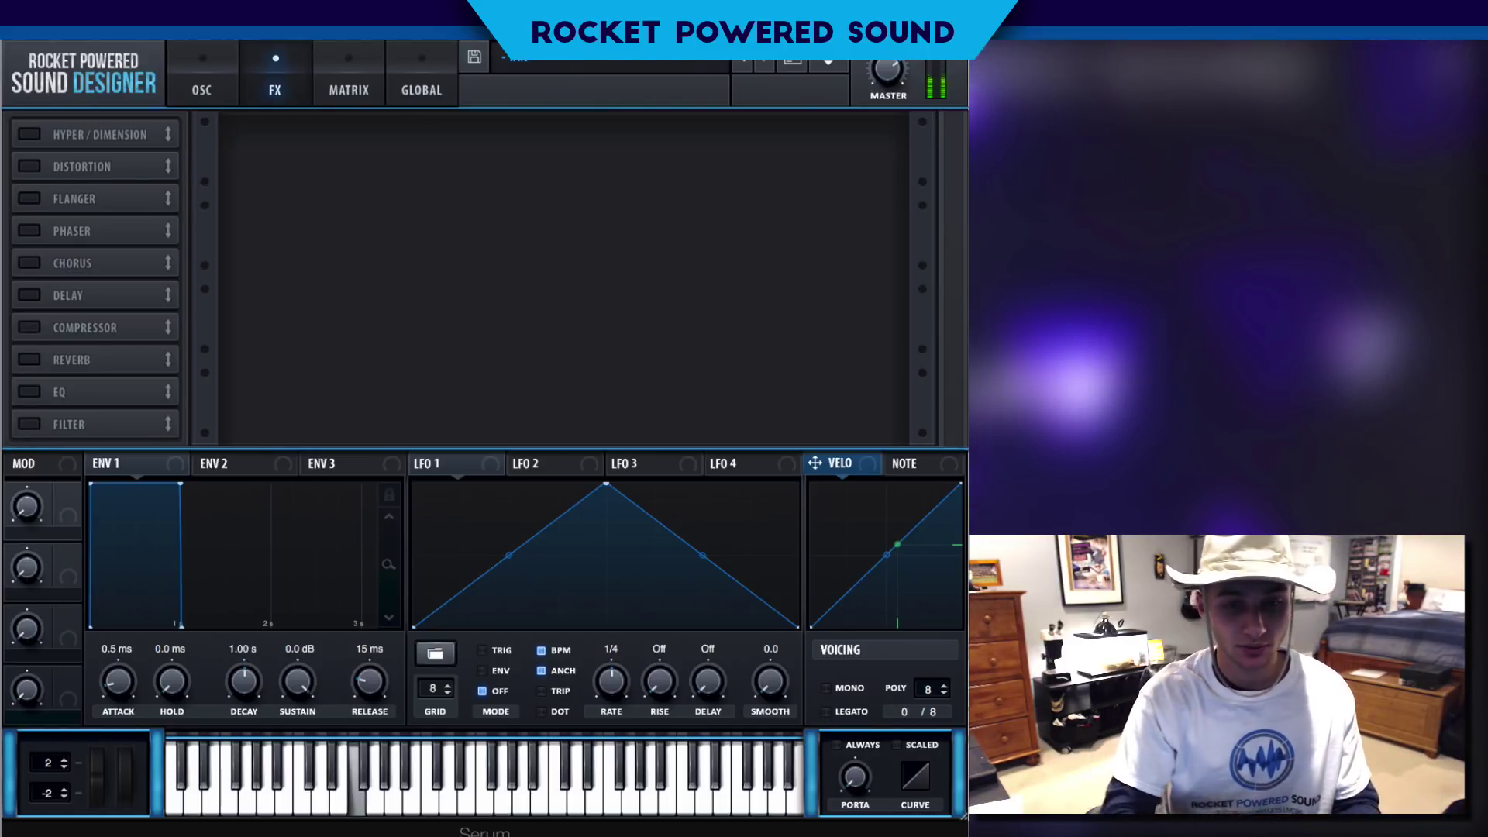
pyautogui.click(828, 689)
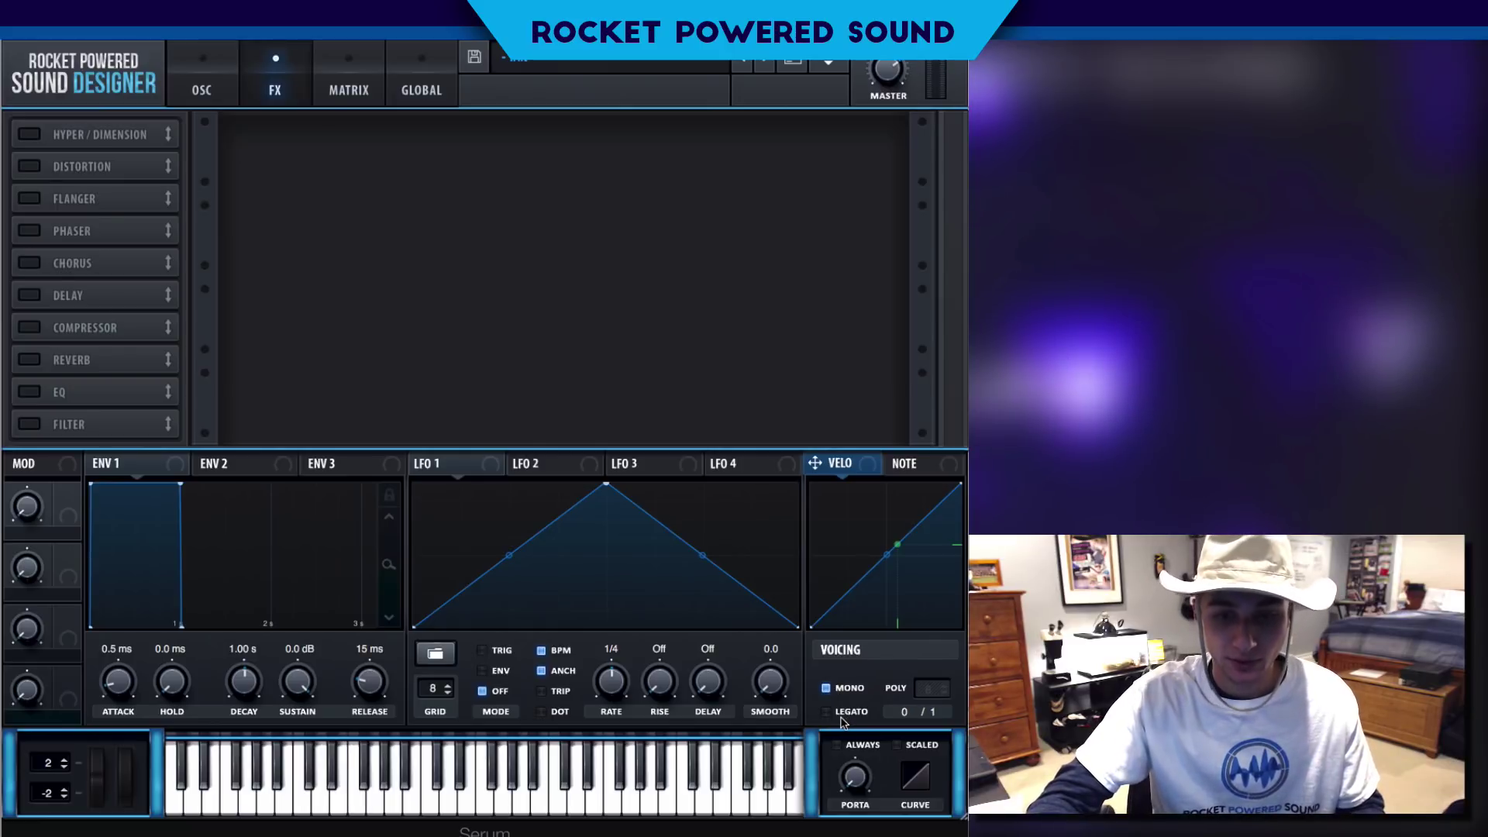
pyautogui.click(832, 712)
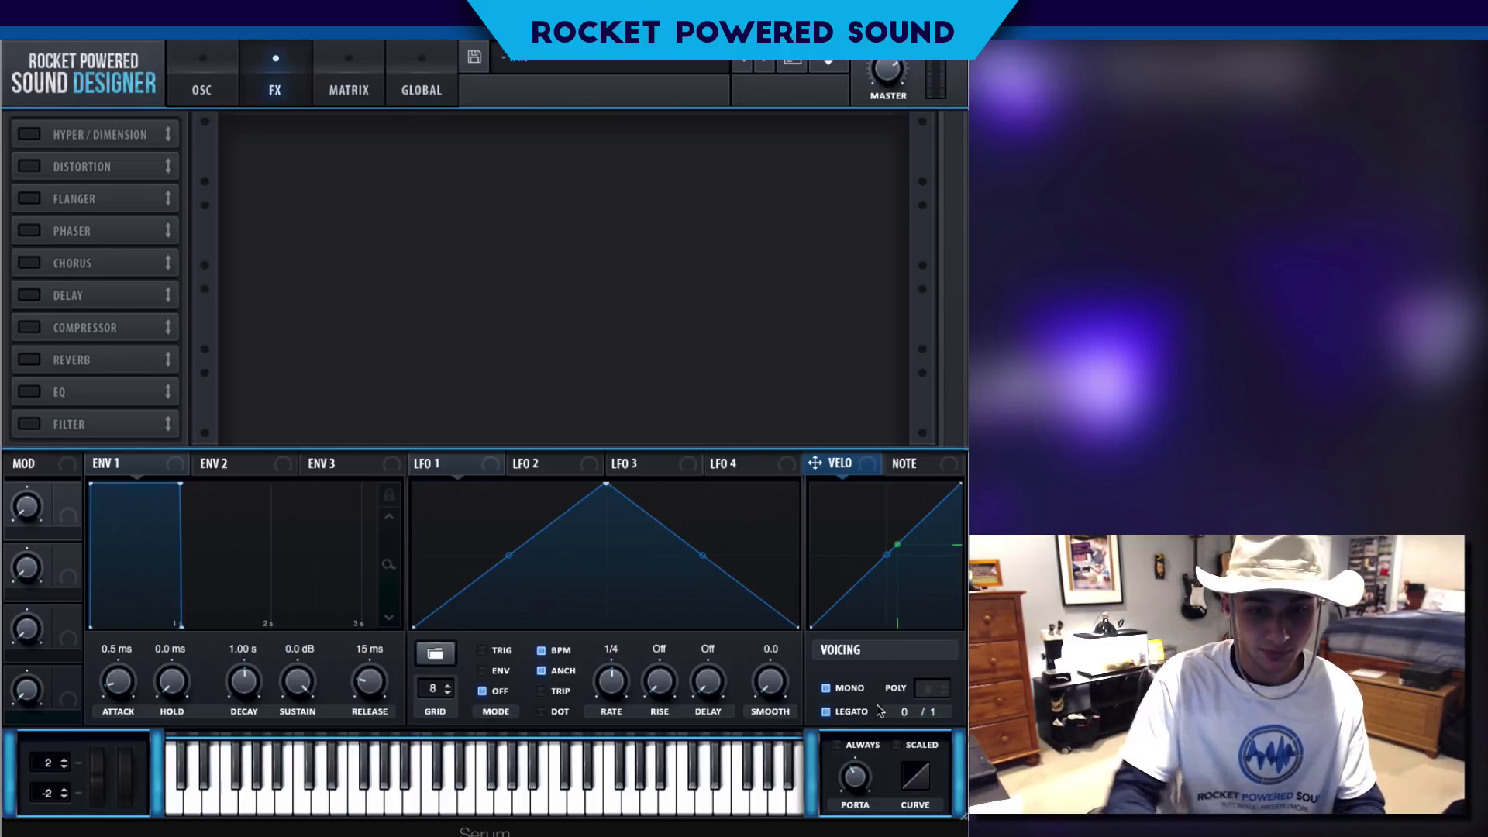
pyautogui.moveTo(849, 763); pyautogui.dragTo(873, 757)
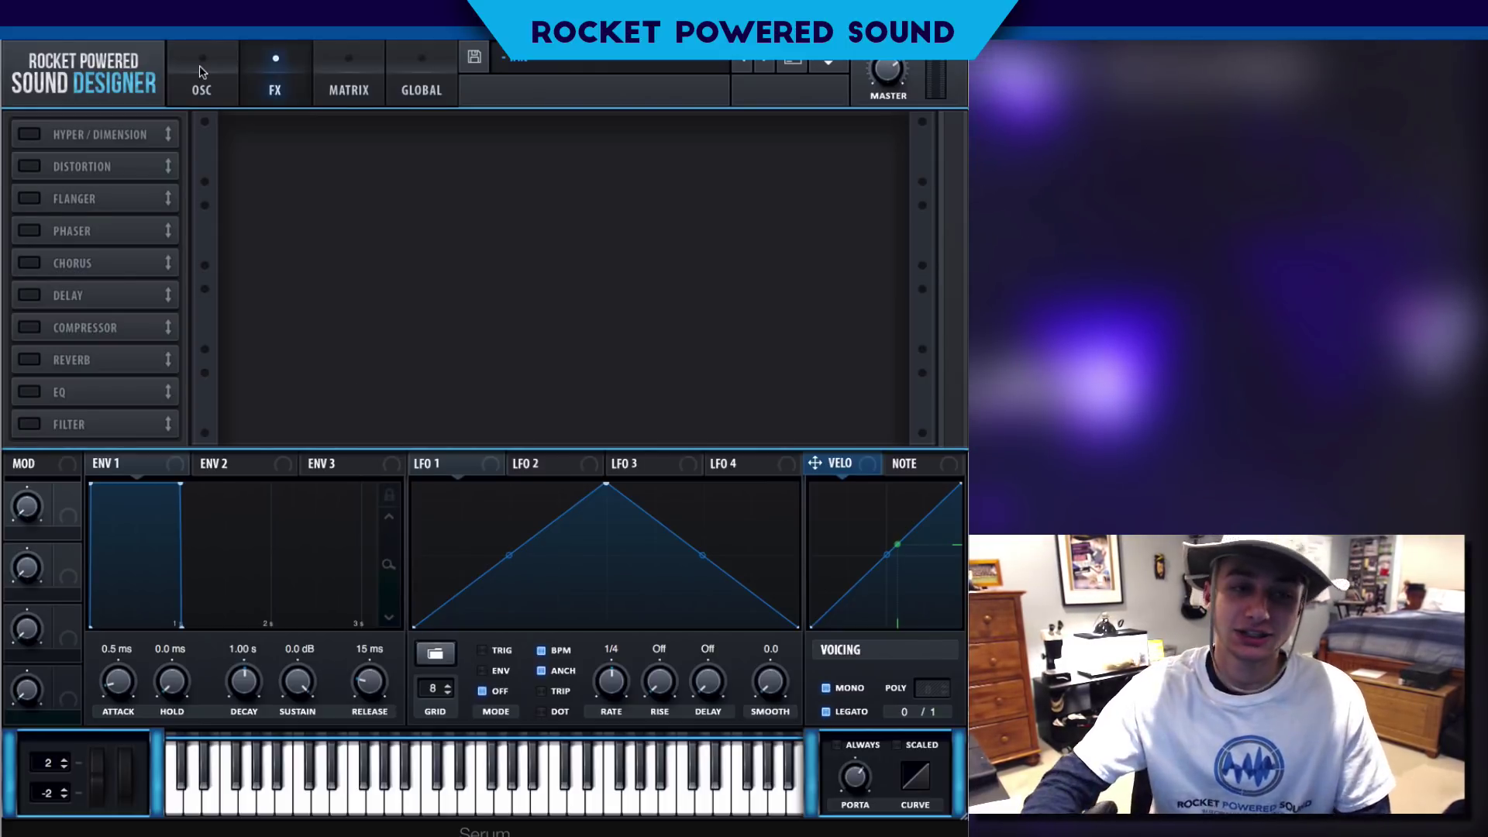
# - Enable the Tube distortion, move it to the start of the effects chain, and raise its drive
pyautogui.click(29, 165)
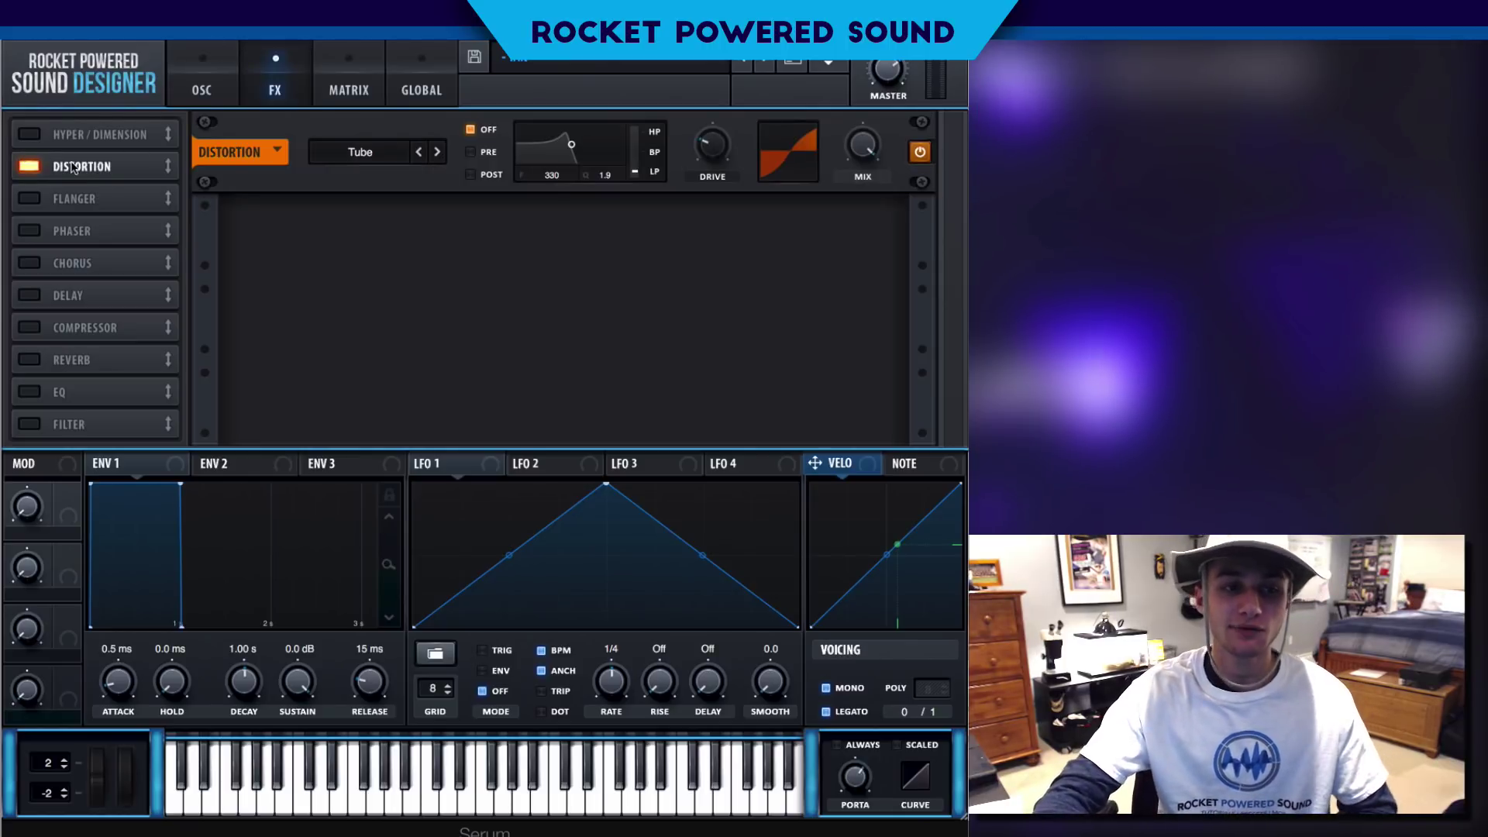
pyautogui.moveTo(66, 166); pyautogui.dragTo(103, 113)
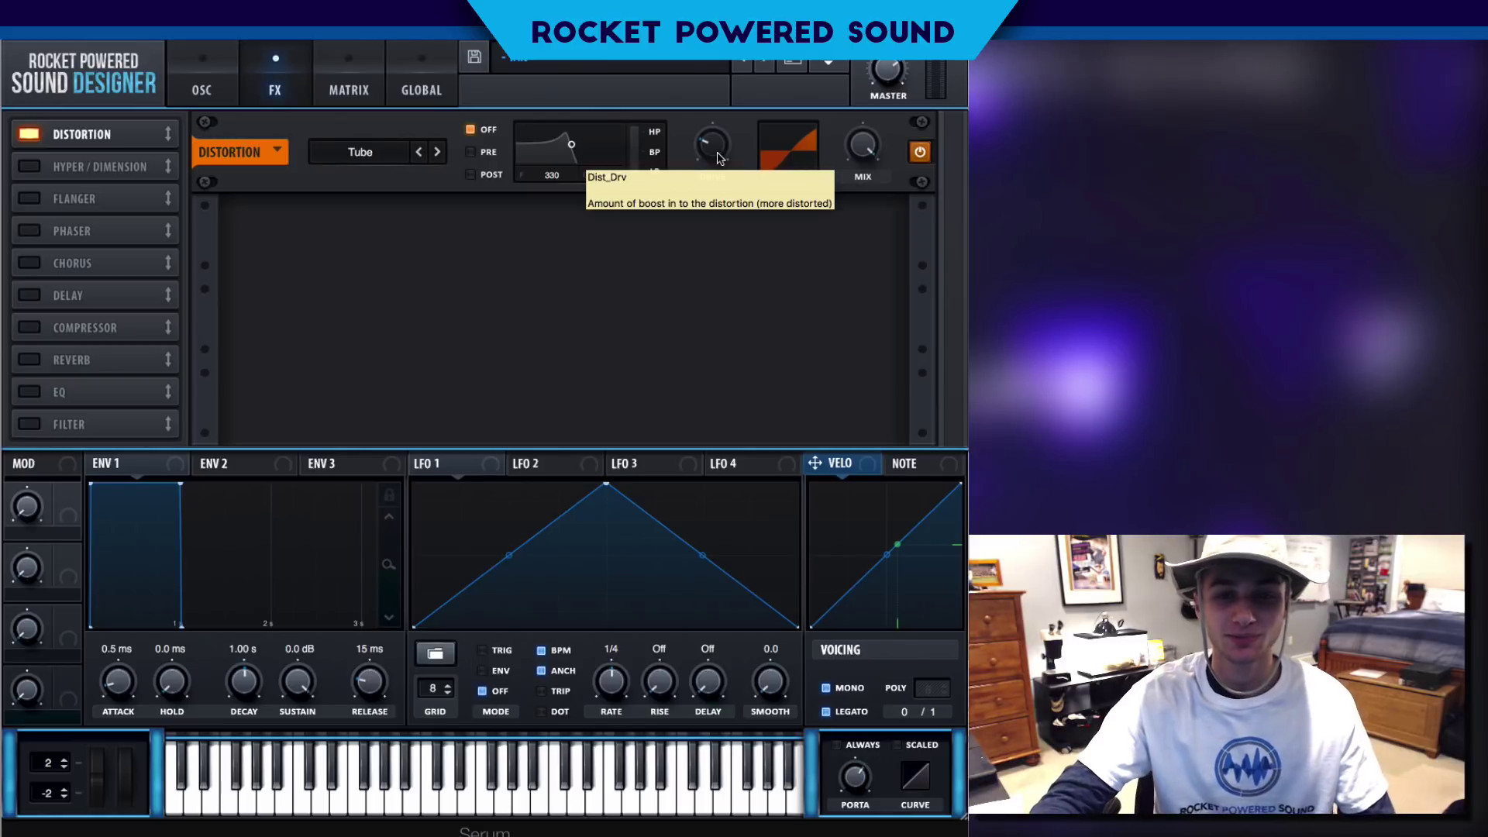
pyautogui.moveTo(714, 156); pyautogui.dragTo(708, 78)
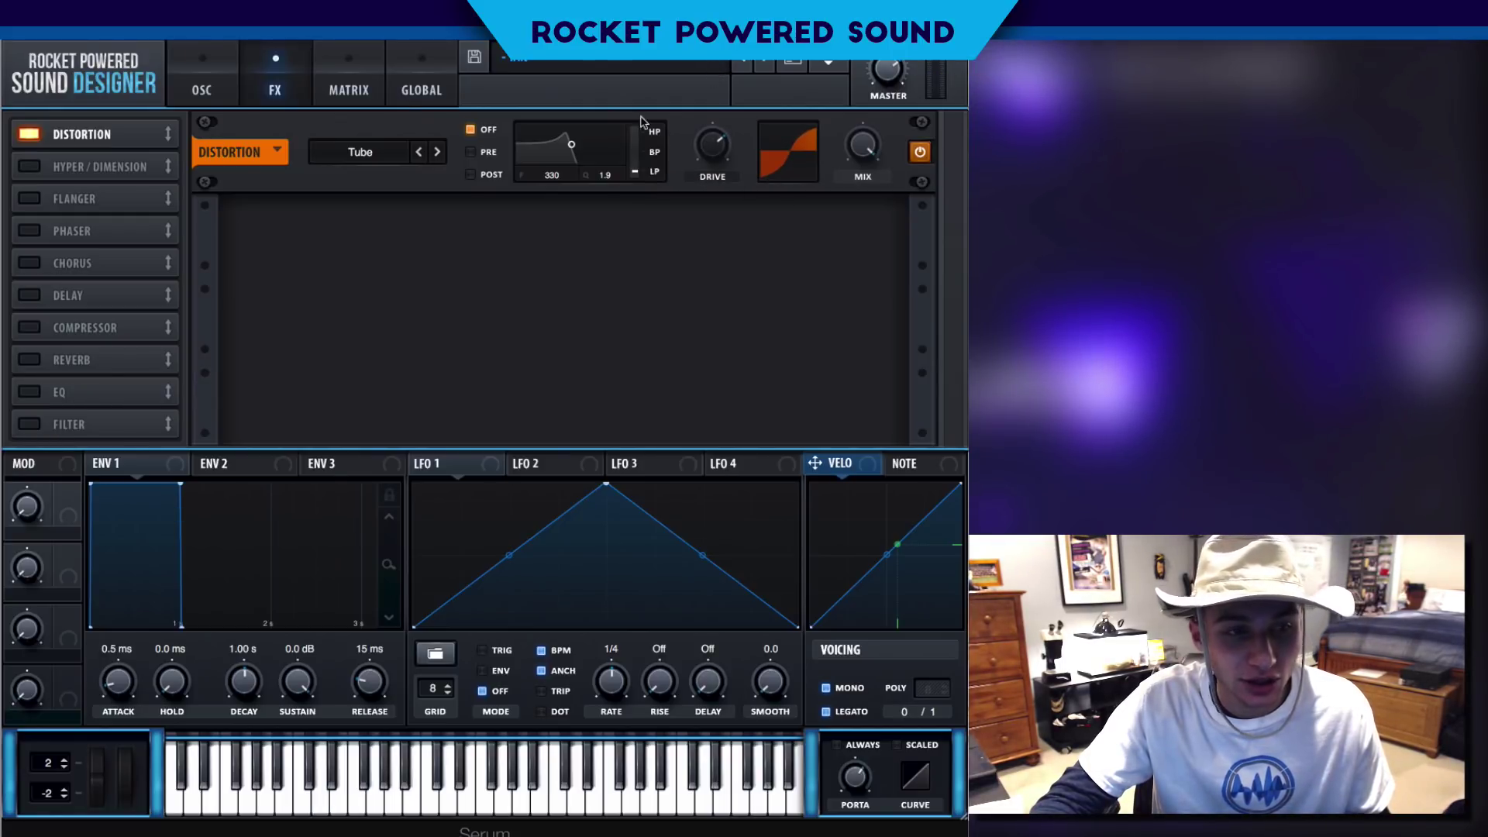
# - Enable a multiband compressor directly after the distortion and compare the sound with it bypassed
pyautogui.click(85, 327)
pyautogui.moveTo(85, 327); pyautogui.dragTo(93, 170)
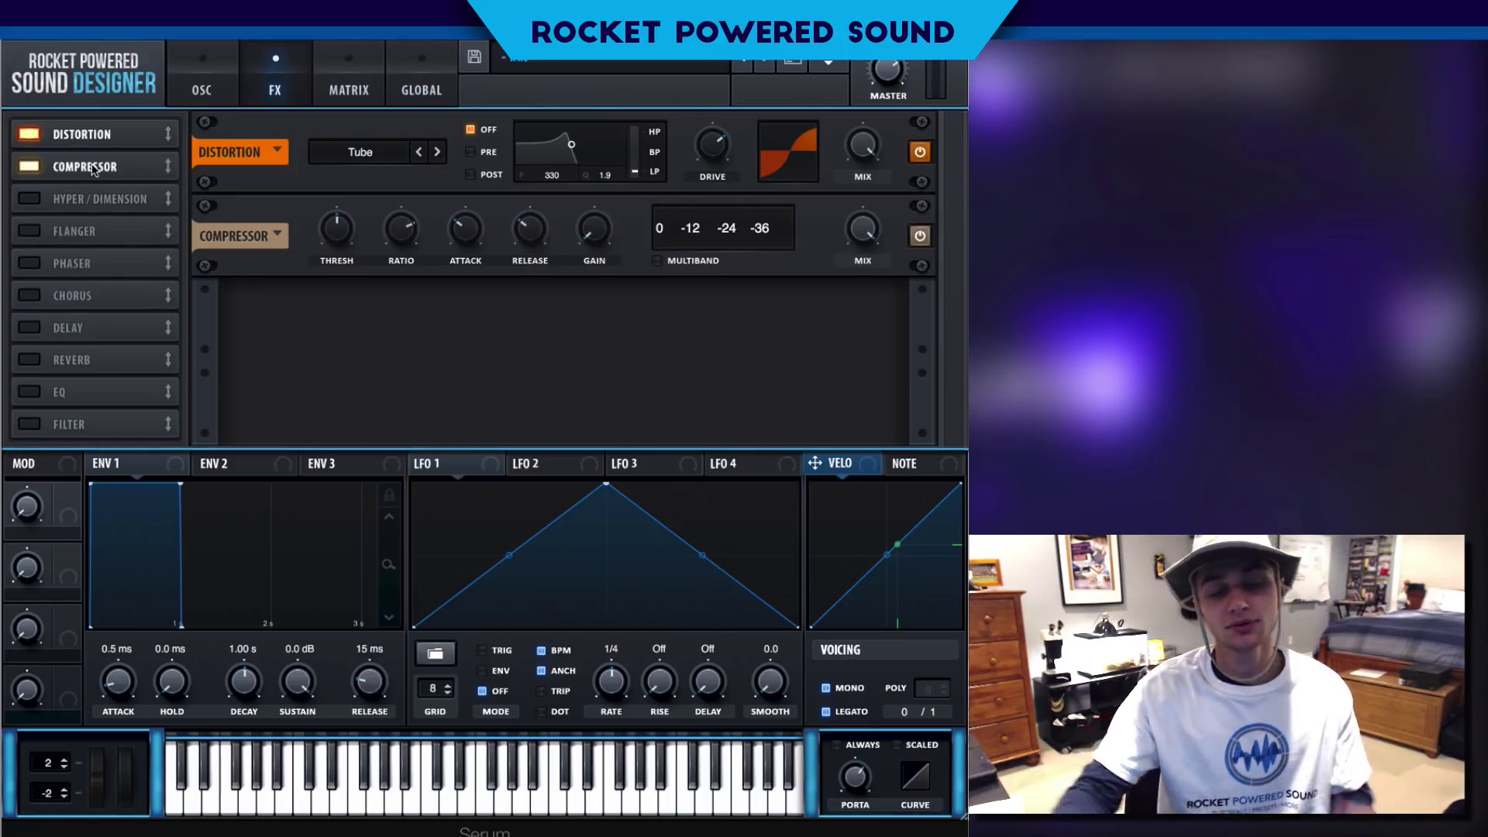
pyautogui.click(658, 260)
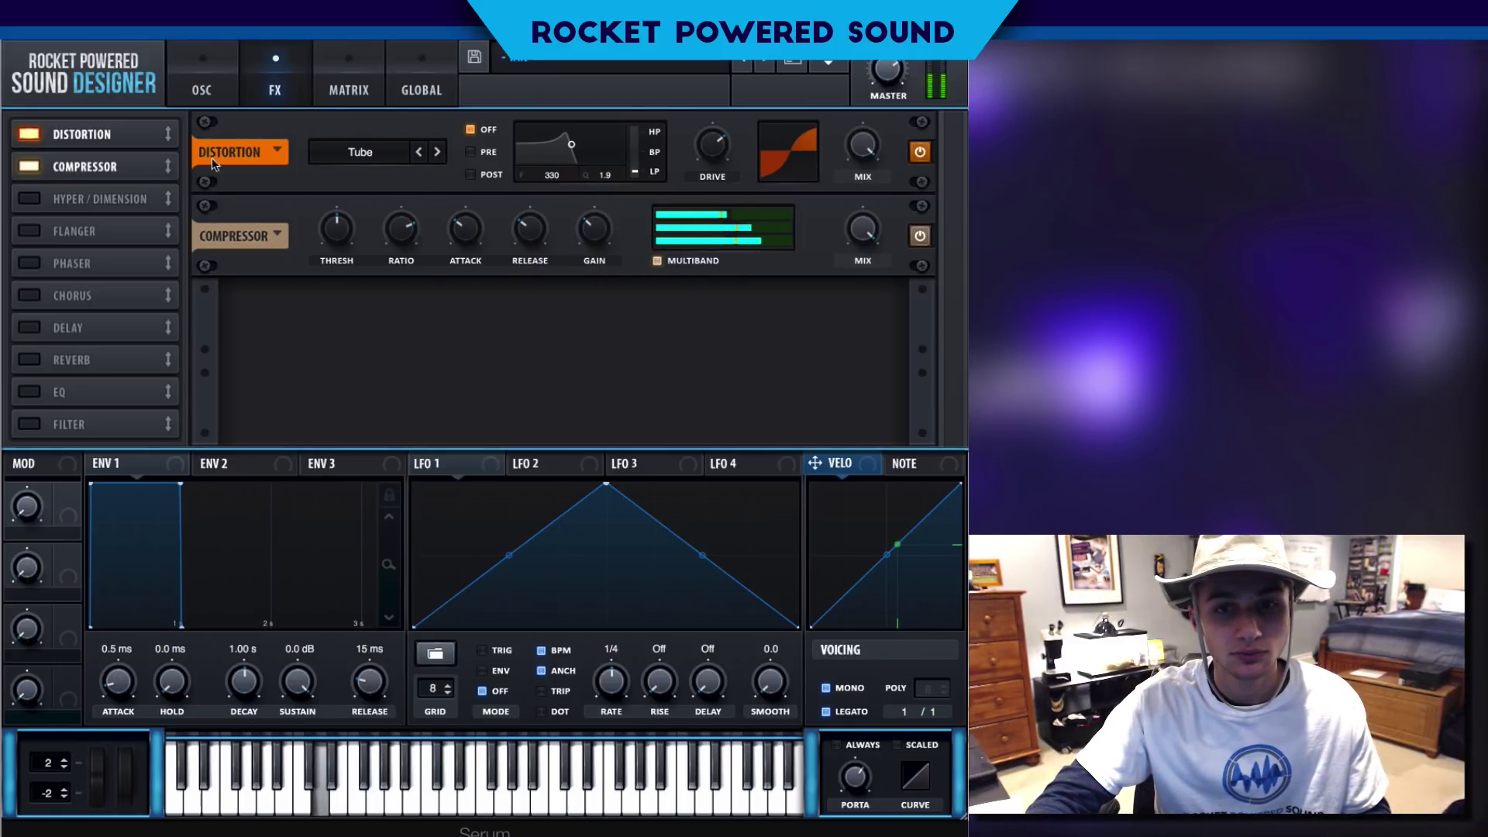
pyautogui.click(31, 166)
pyautogui.click(31, 166)
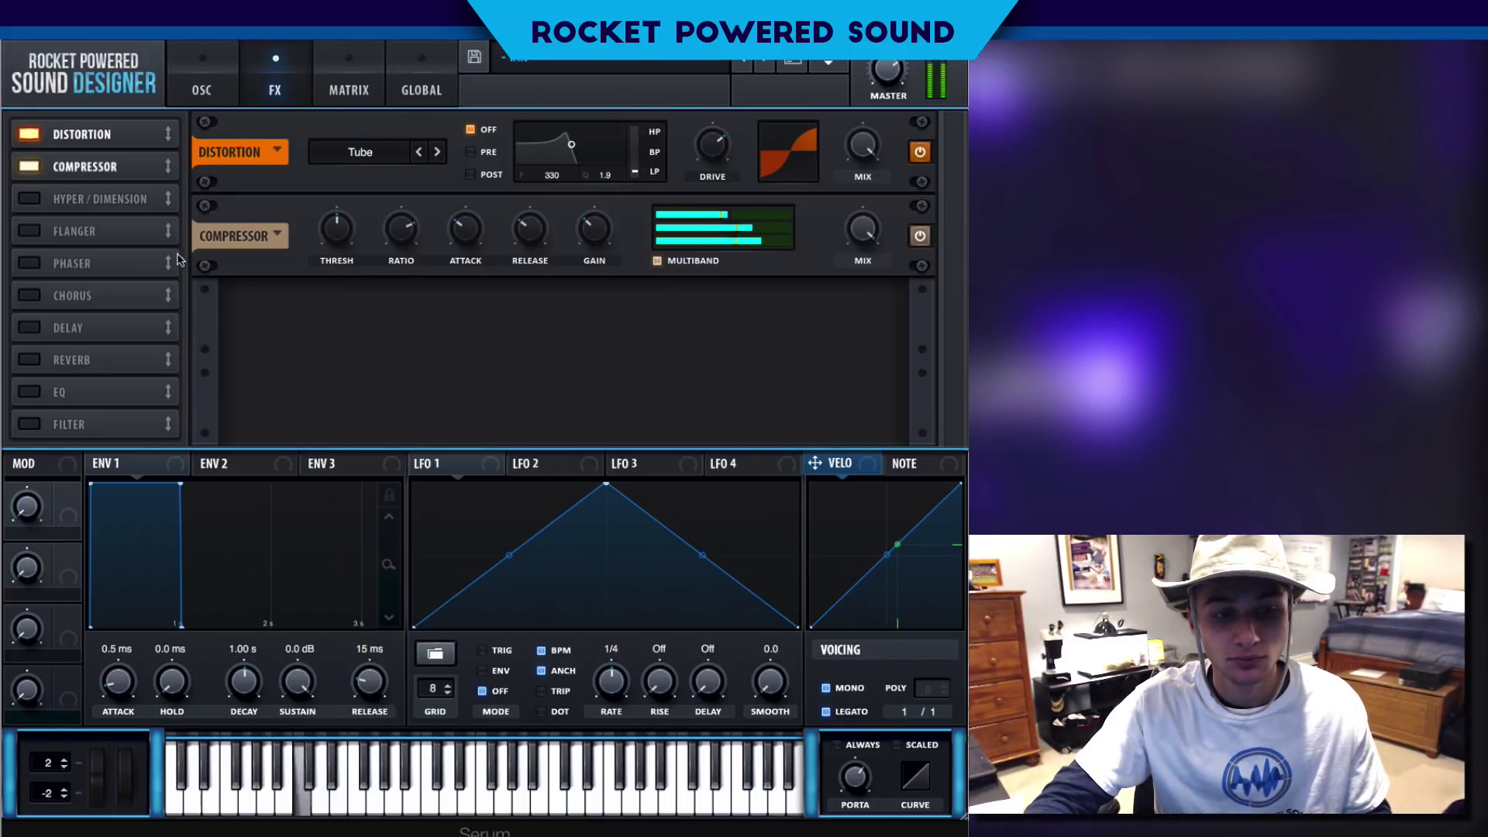
# - Lower oscillator A's octave to -1
pyautogui.click(200, 87)
pyautogui.click(265, 99)
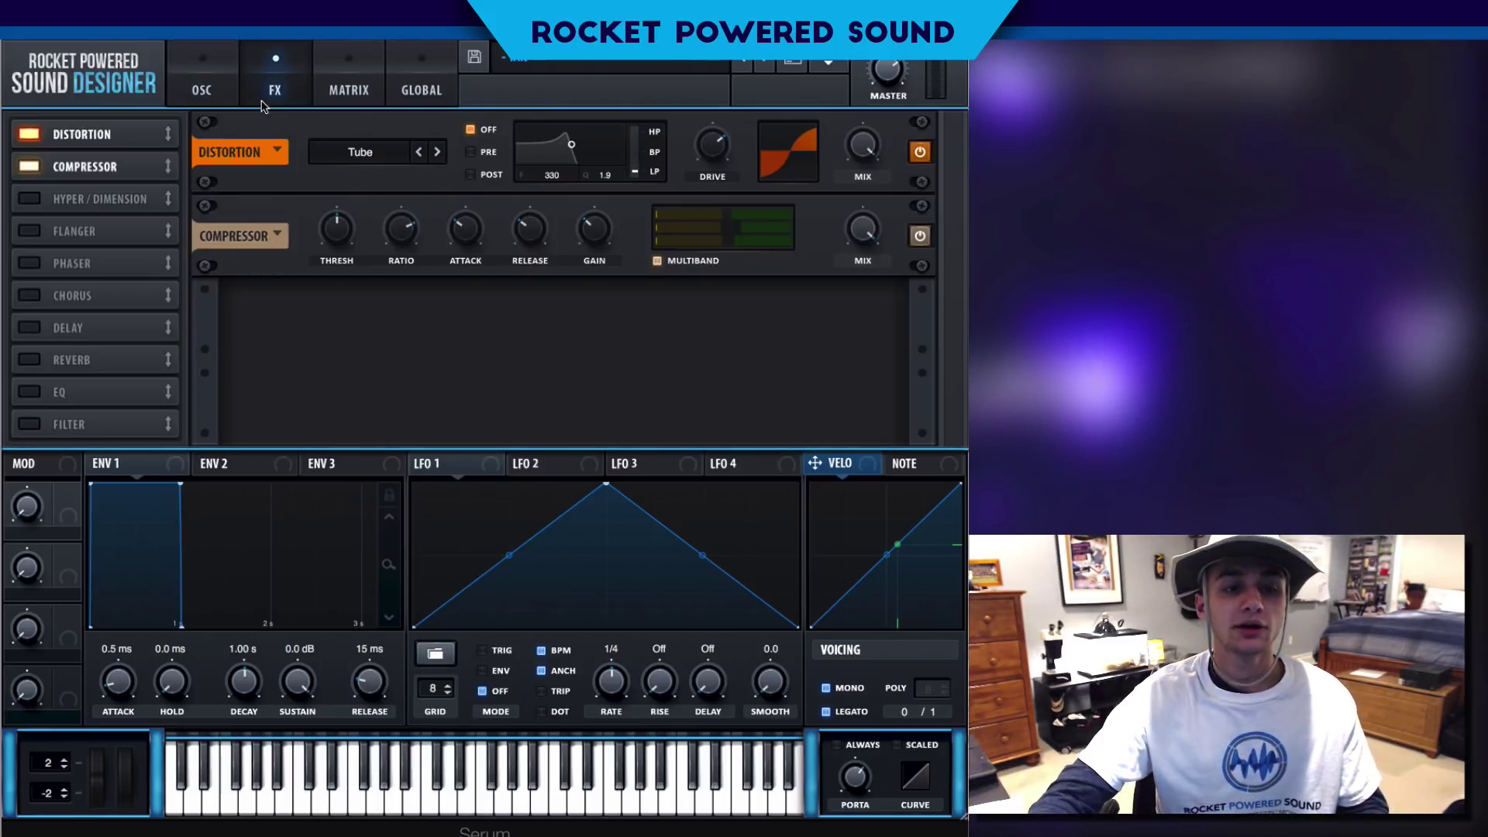
pyautogui.click(225, 86)
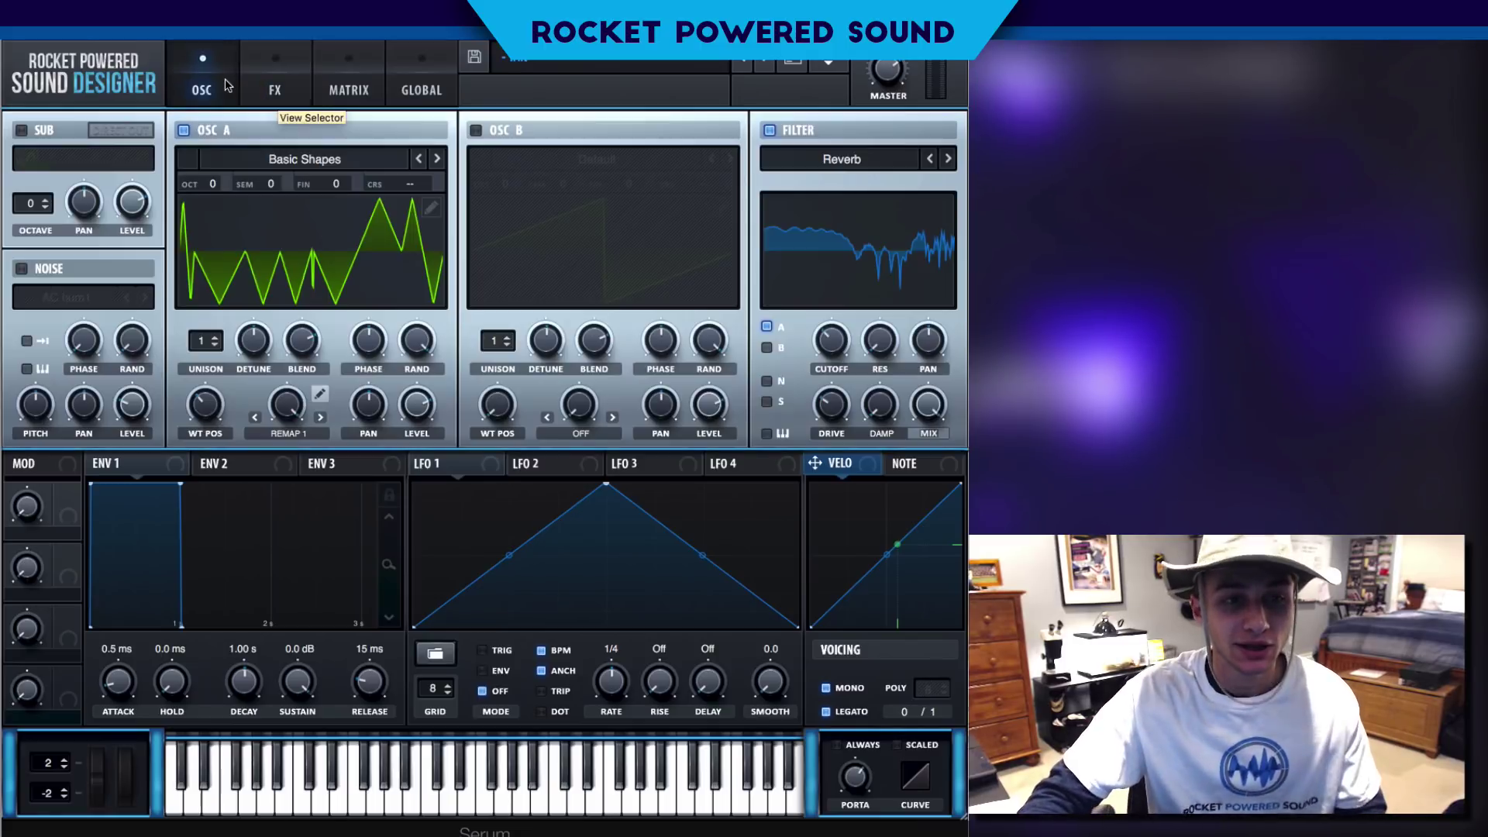
pyautogui.moveTo(215, 202); pyautogui.dragTo(215, 204)
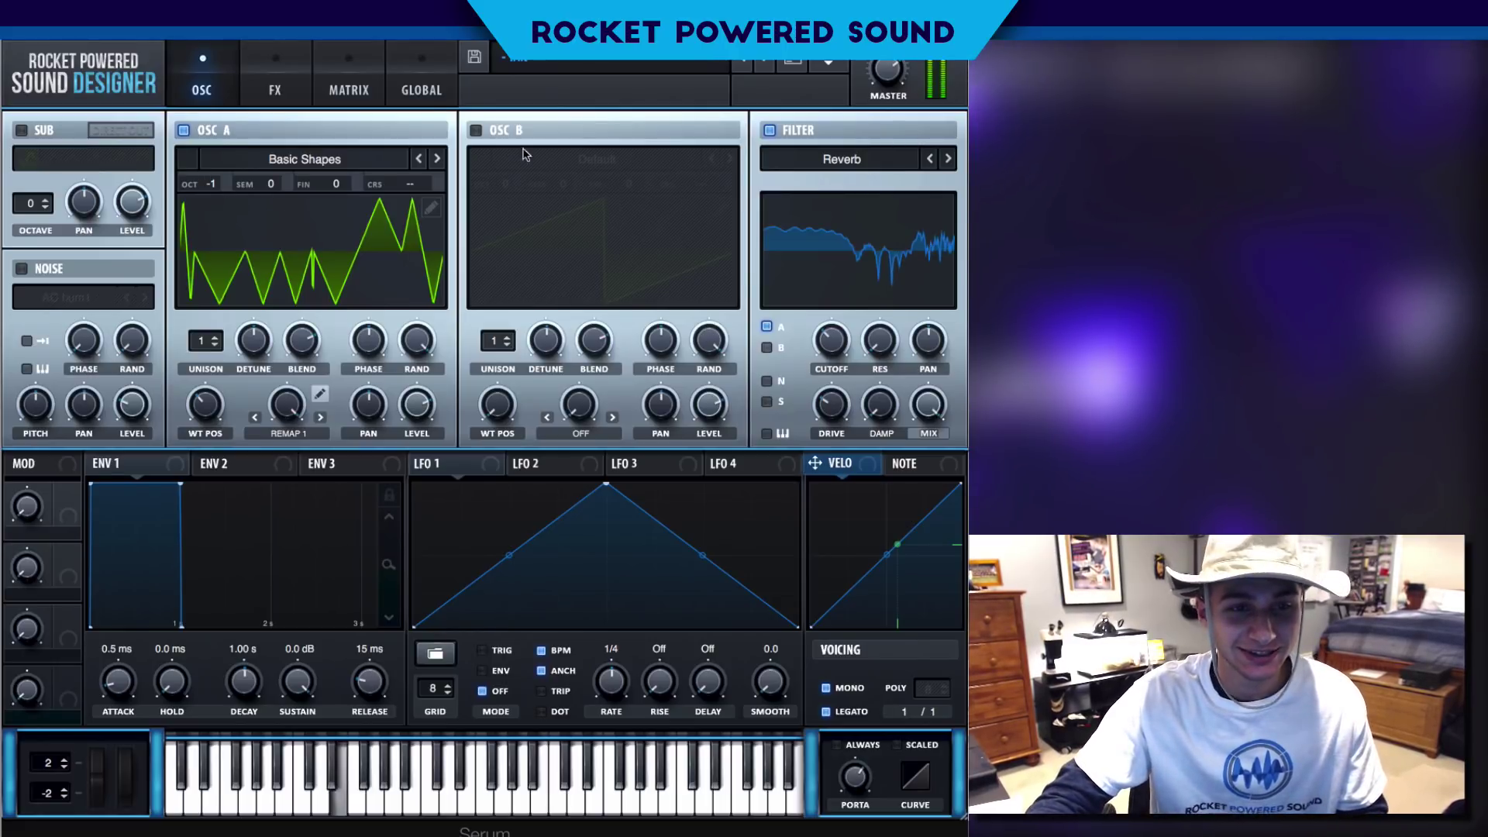
# - Enable Hyper/Dimension with a low Hyper mix, 68% detune, unison 5 and a reduced Dimension size, and add the Reverb effect after it
pyautogui.click(273, 61)
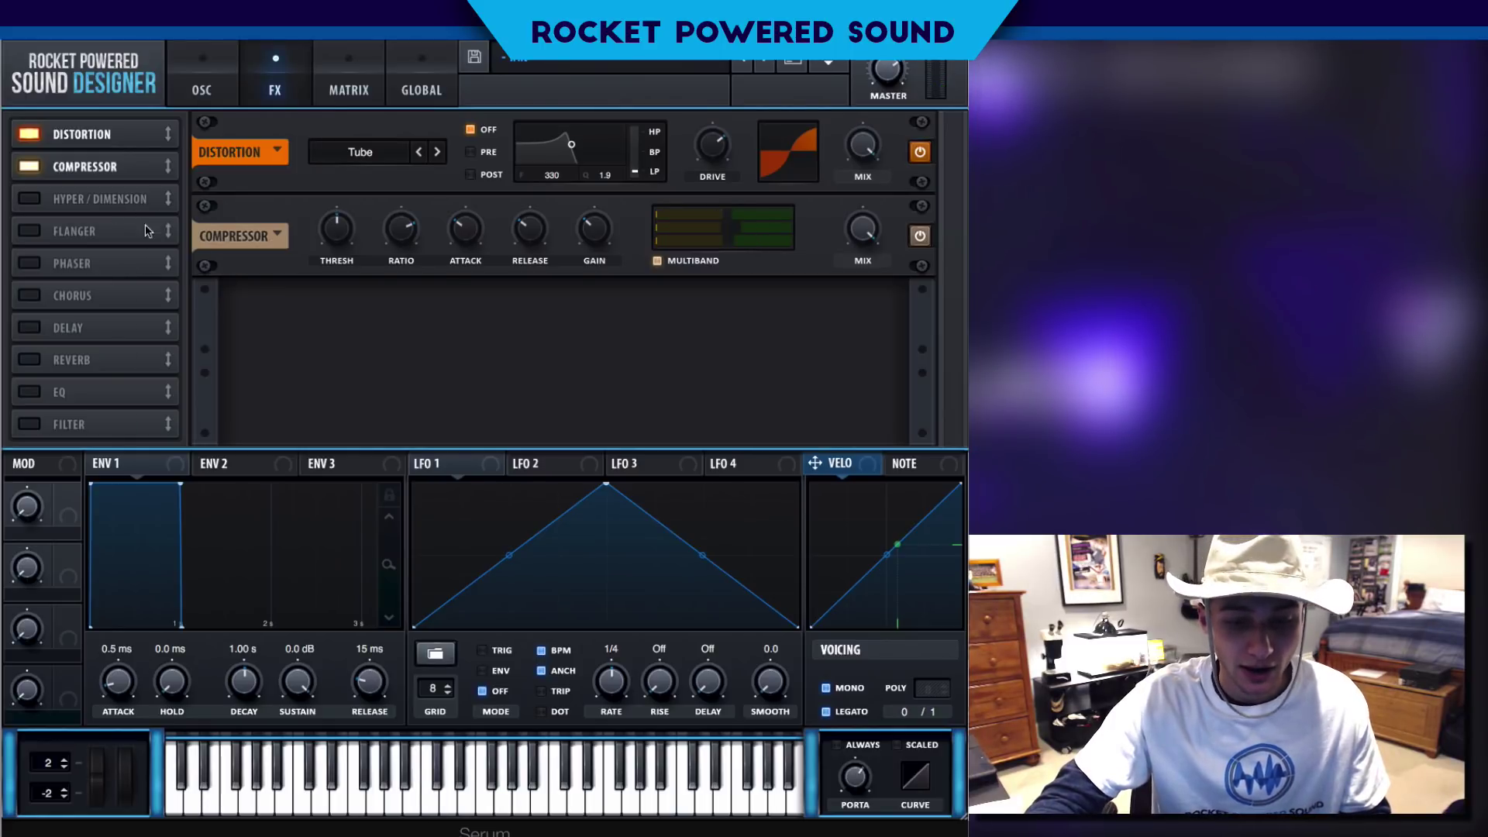
pyautogui.click(29, 199)
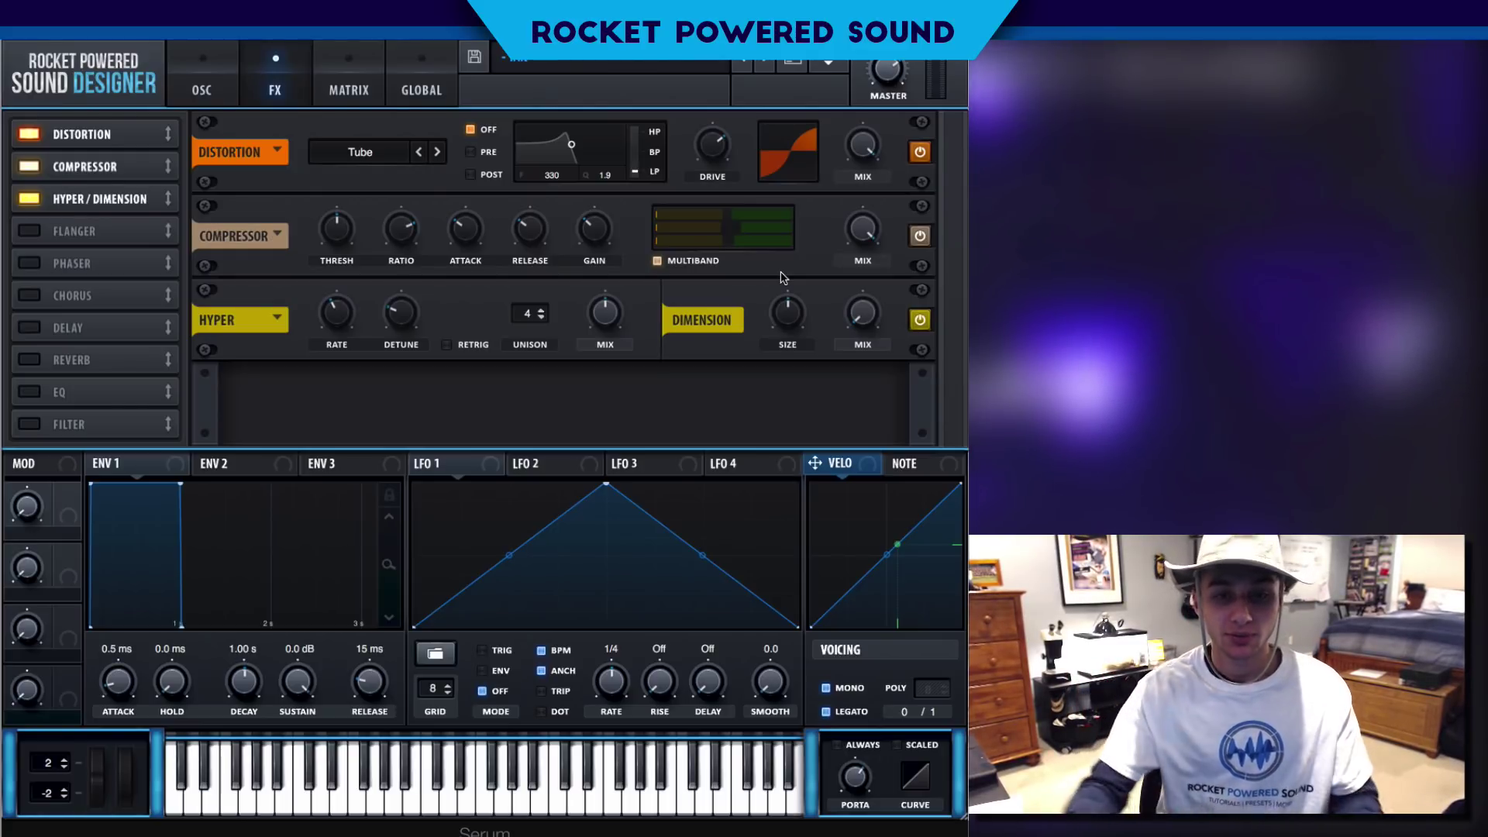
pyautogui.moveTo(605, 313); pyautogui.dragTo(603, 358)
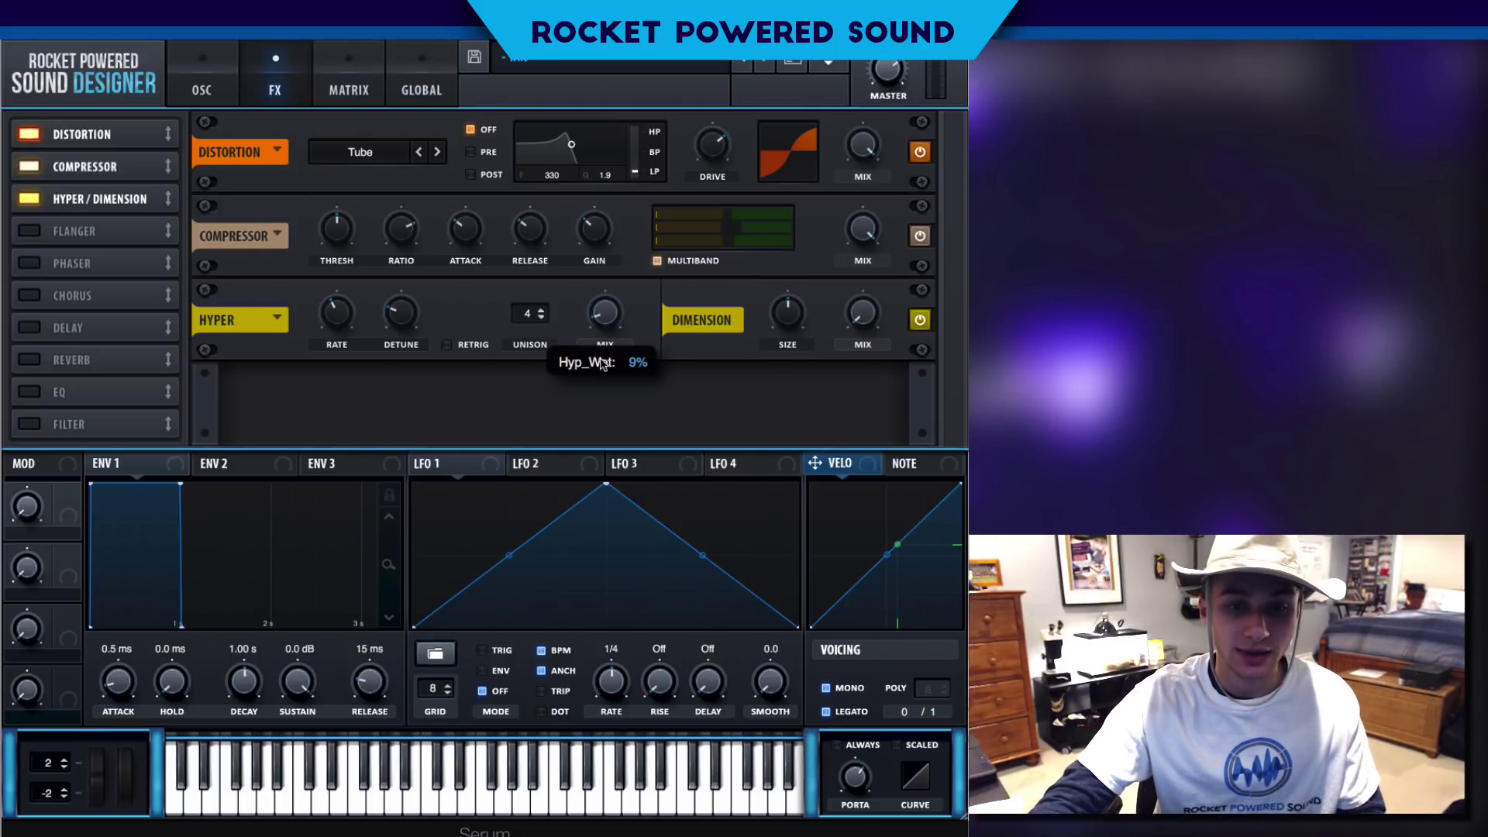
pyautogui.moveTo(787, 312); pyautogui.dragTo(758, 364)
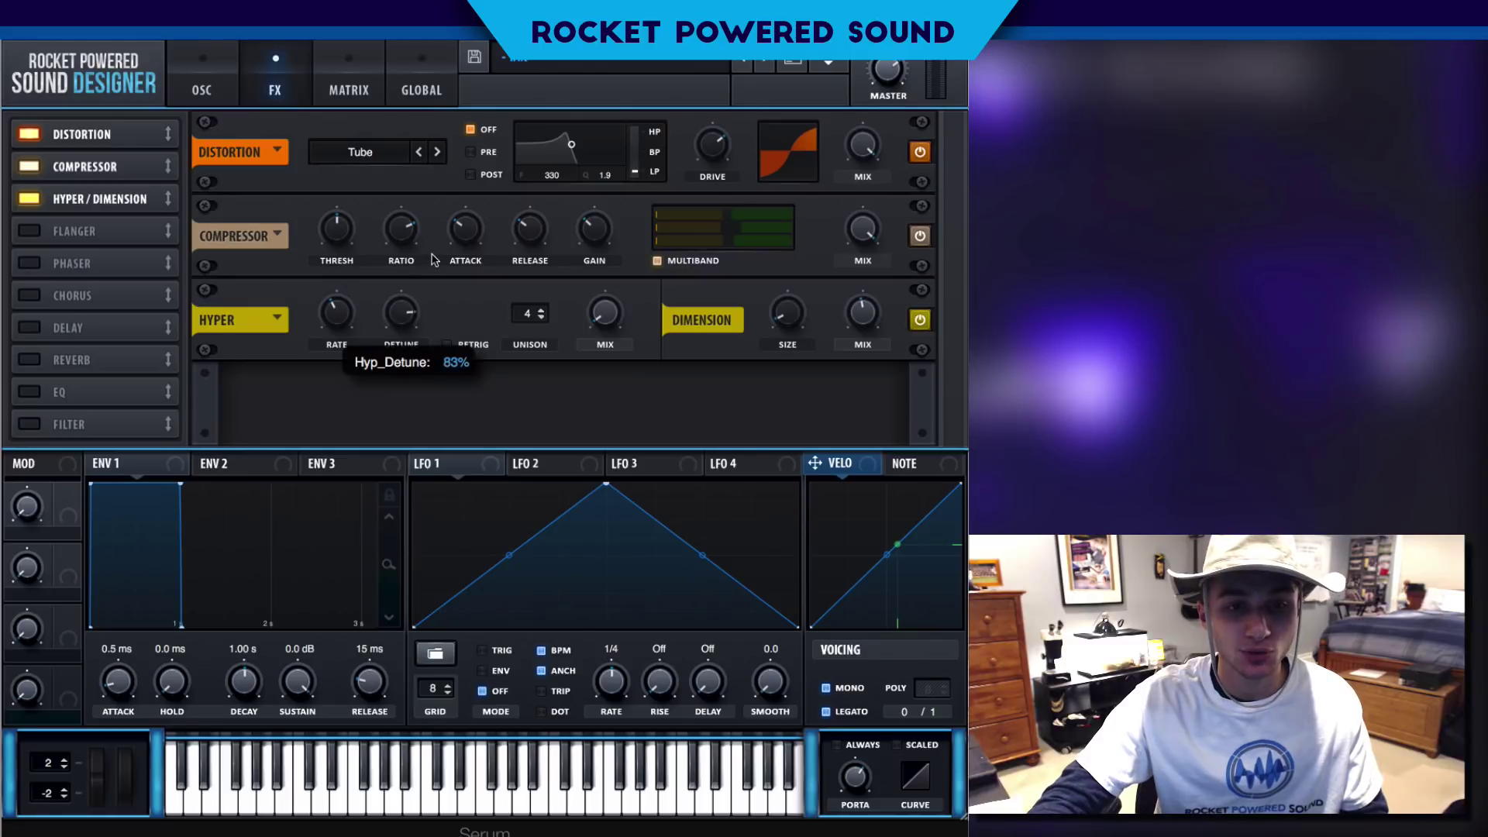
pyautogui.moveTo(533, 299); pyautogui.dragTo(532, 293)
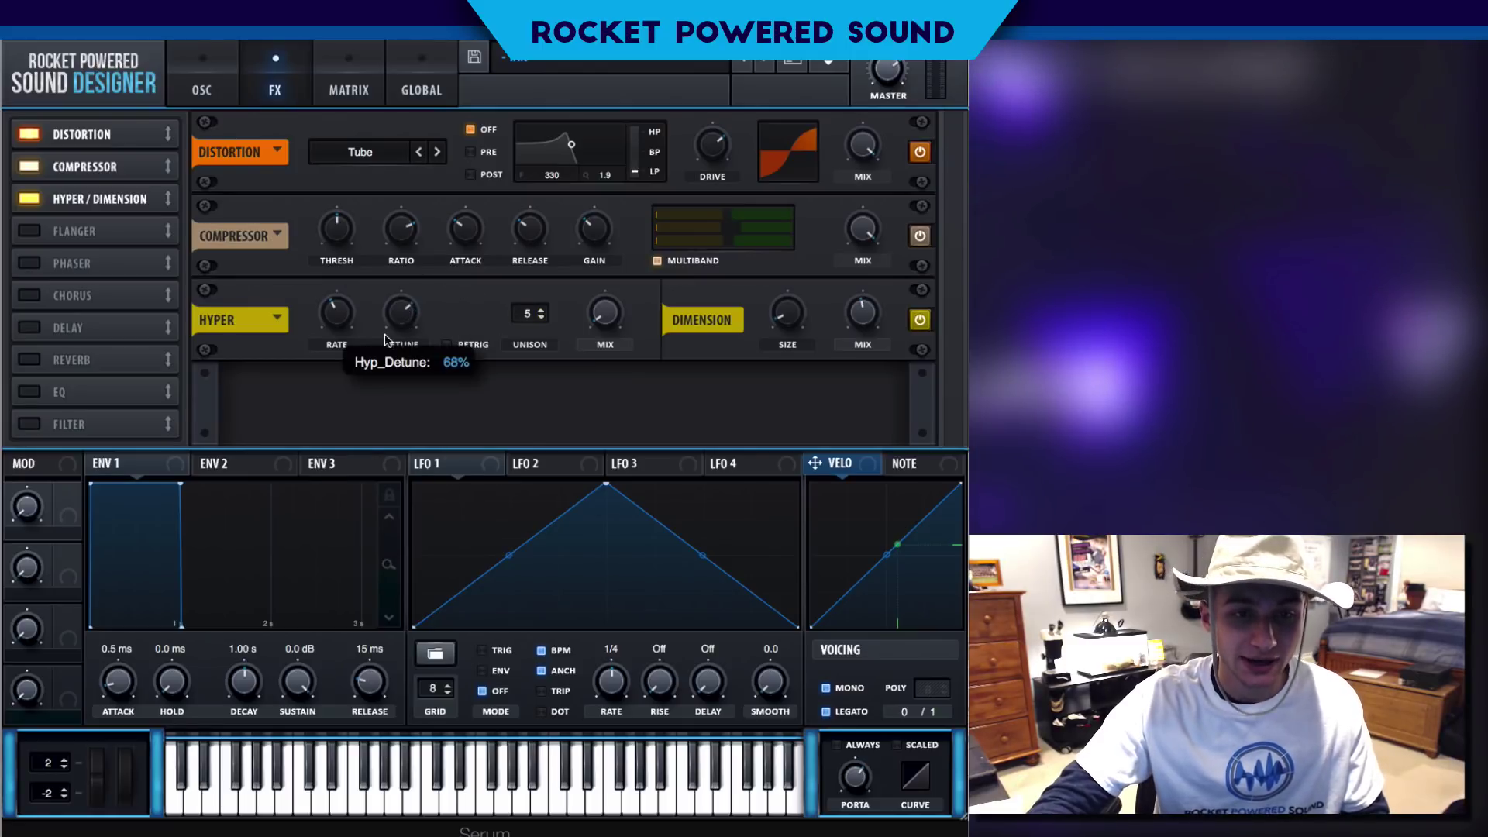
pyautogui.click(27, 365)
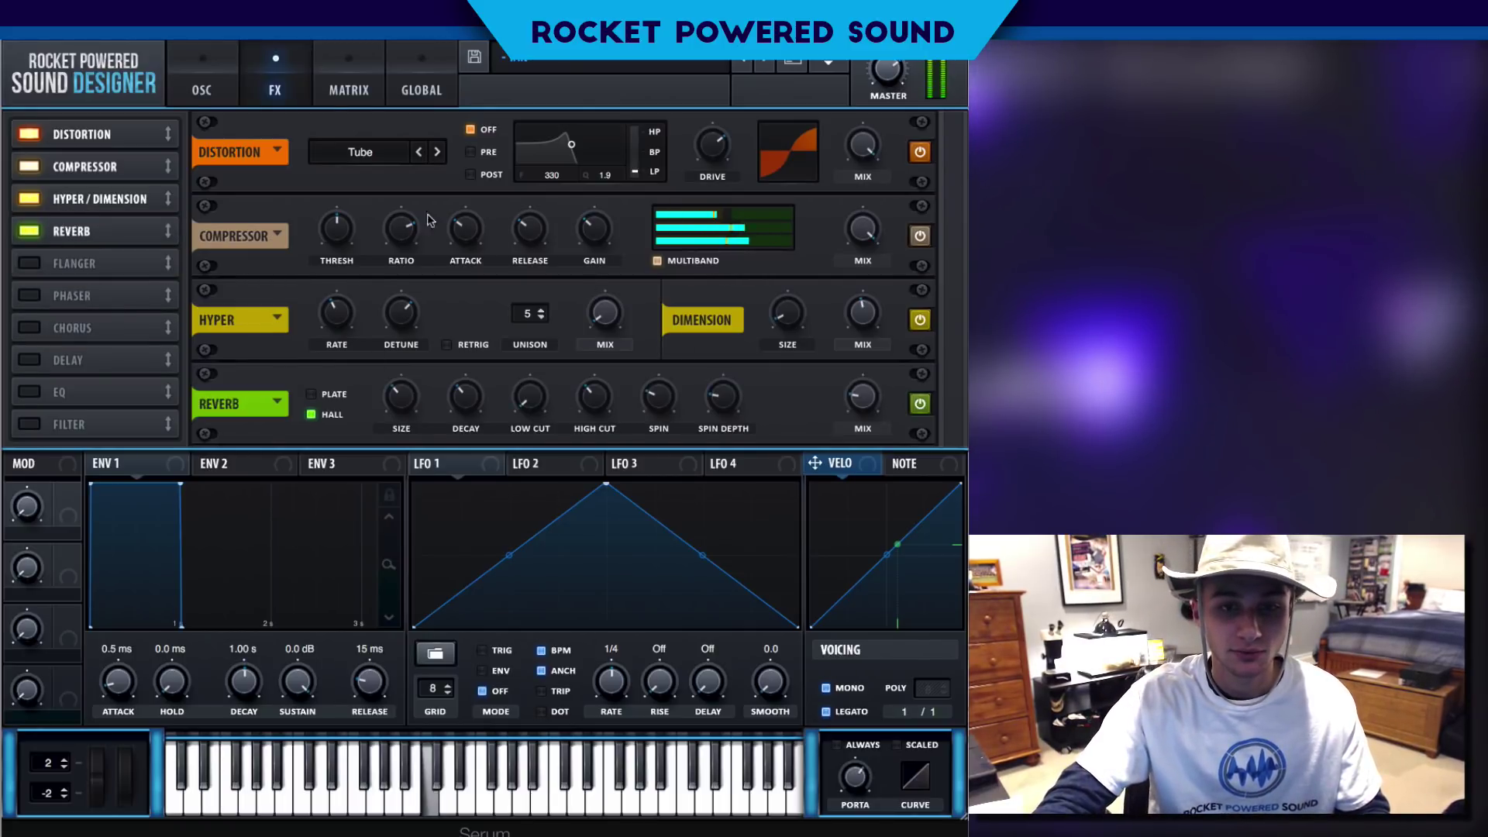
# - Fine-tune the filter cutoff to about 91 Hz and switch oscillator A's warp mode to Remap 3
pyautogui.moveTo(816, 348)
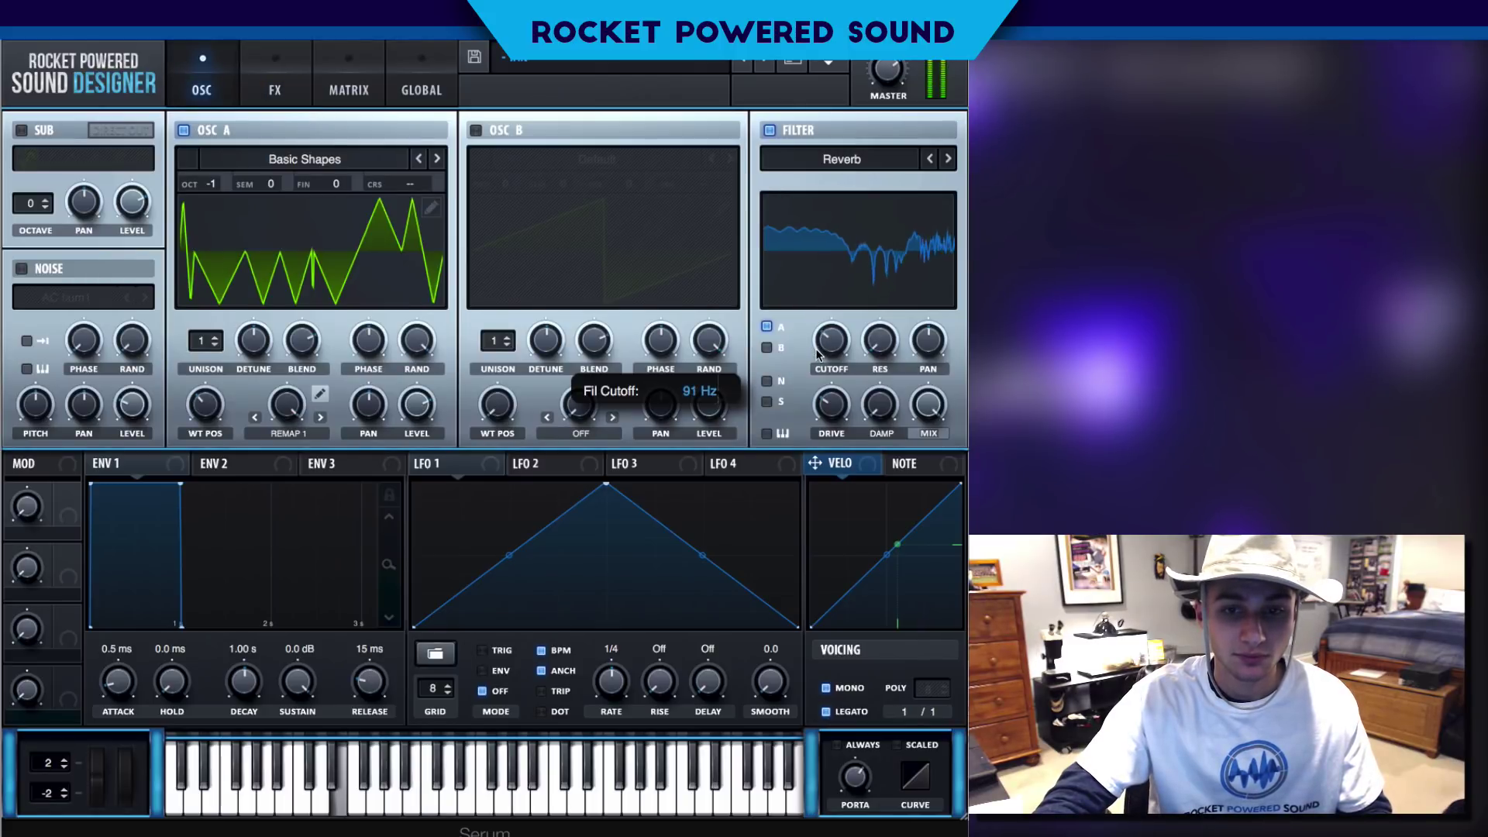
pyautogui.moveTo(819, 347); pyautogui.dragTo(818, 349)
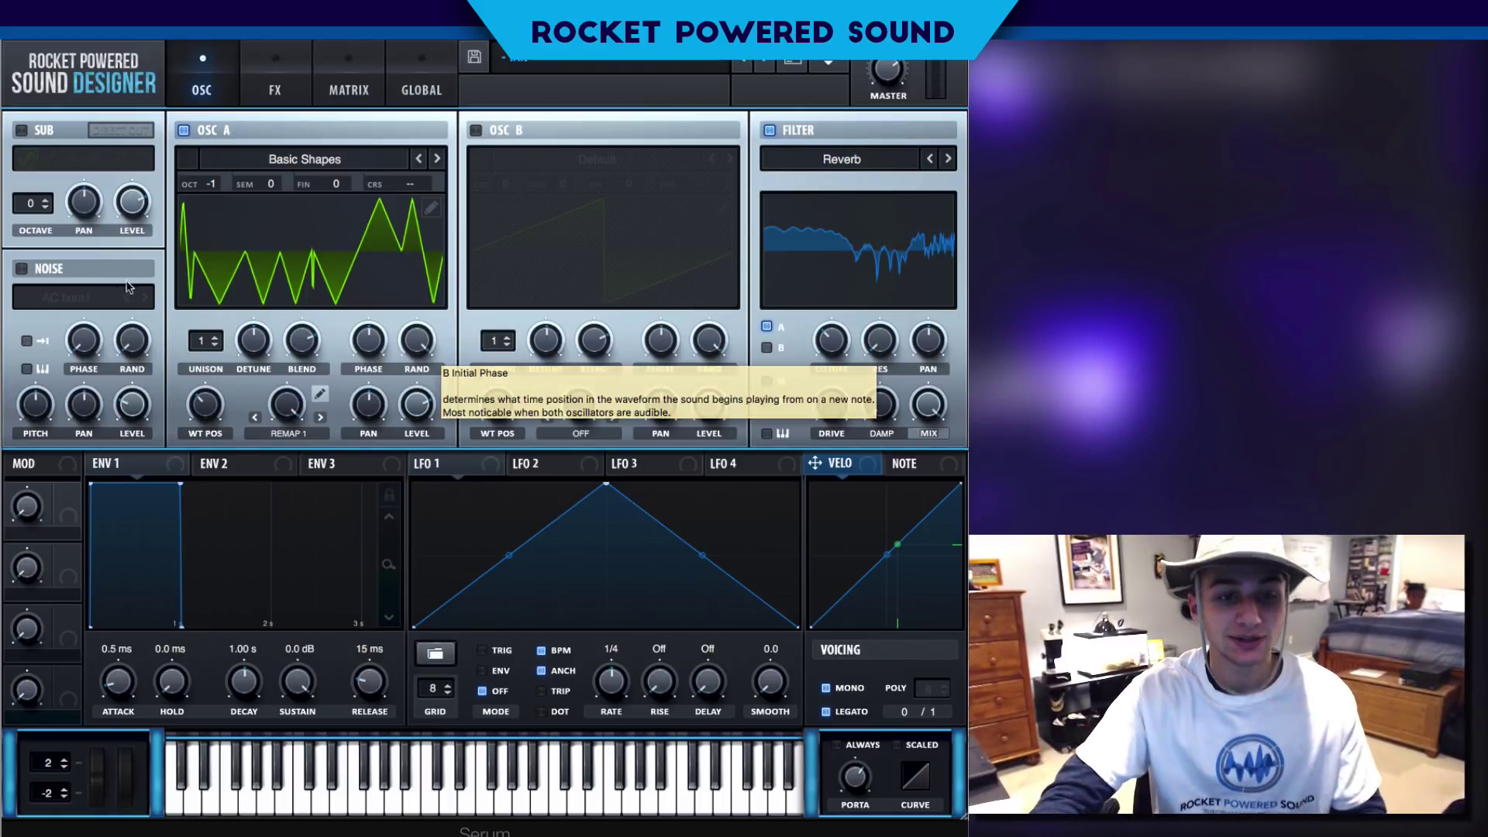
pyautogui.click(320, 419)
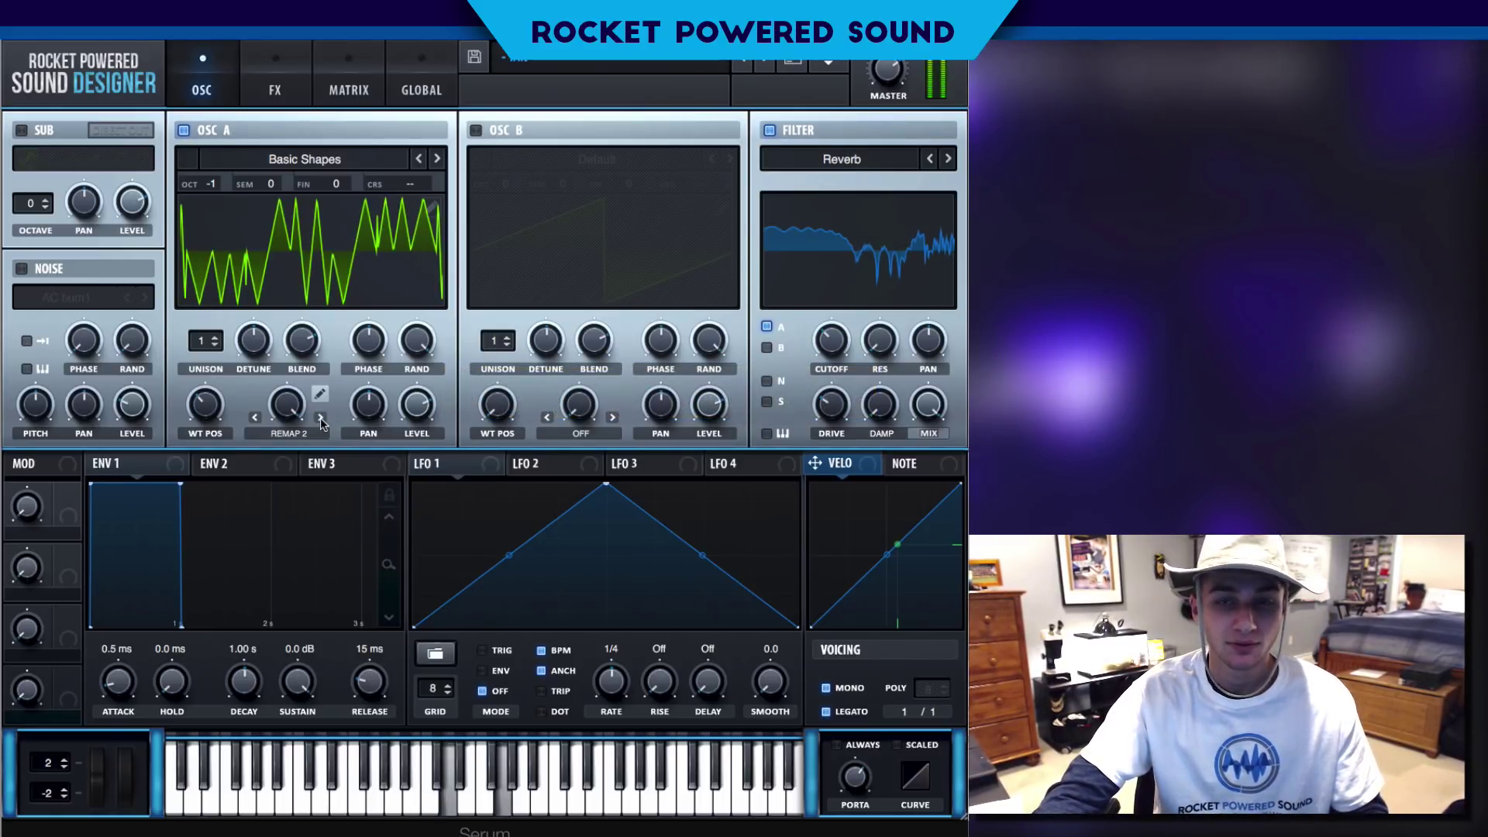
pyautogui.click(320, 418)
# - Drop the remap curve's two half-height points to zero and bend the long slopes outside the two middle peaks into steep concave curves
pyautogui.click(319, 394)
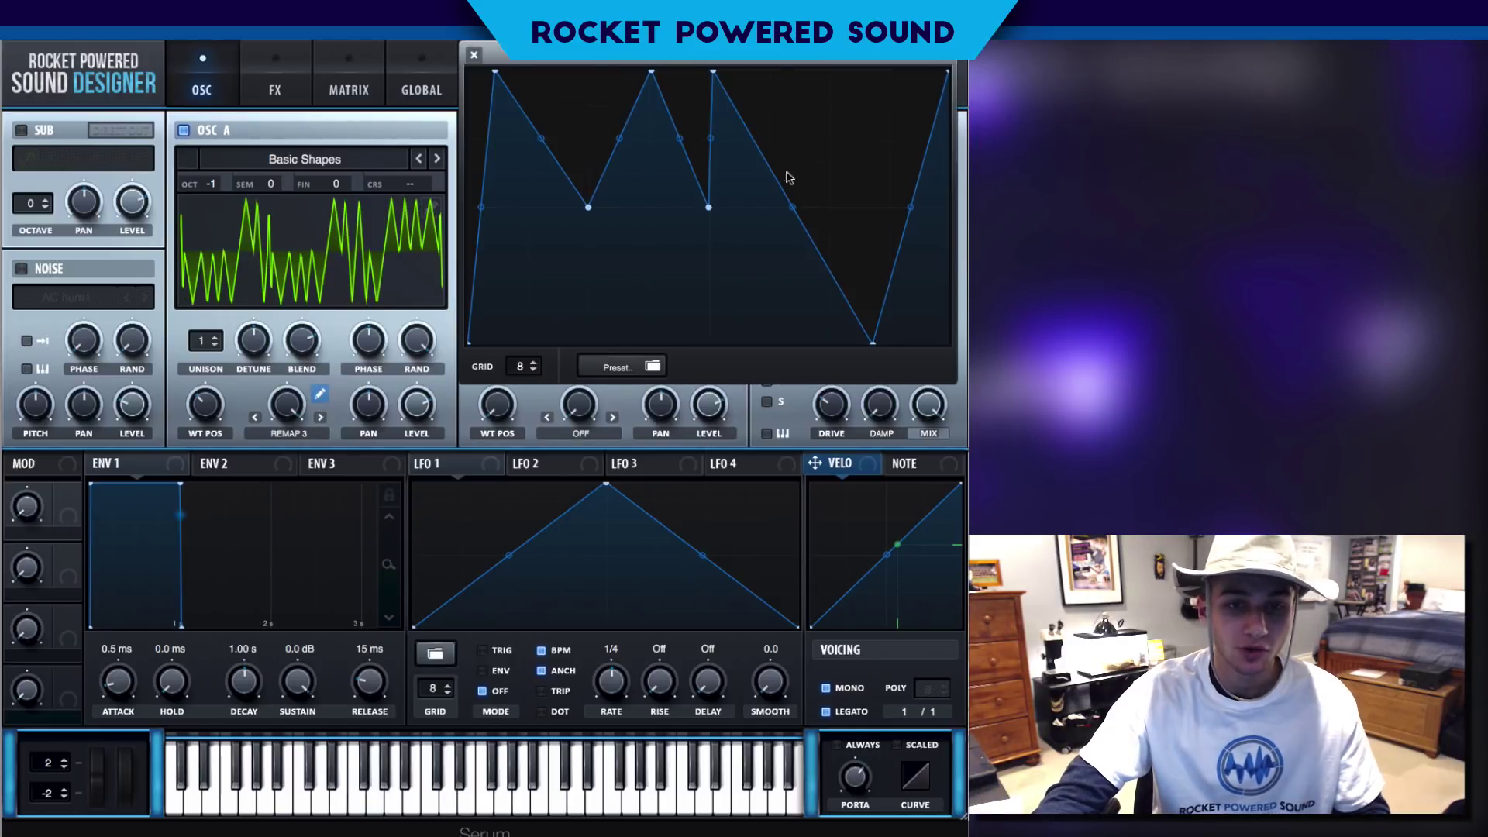
pyautogui.moveTo(708, 207); pyautogui.dragTo(674, 343)
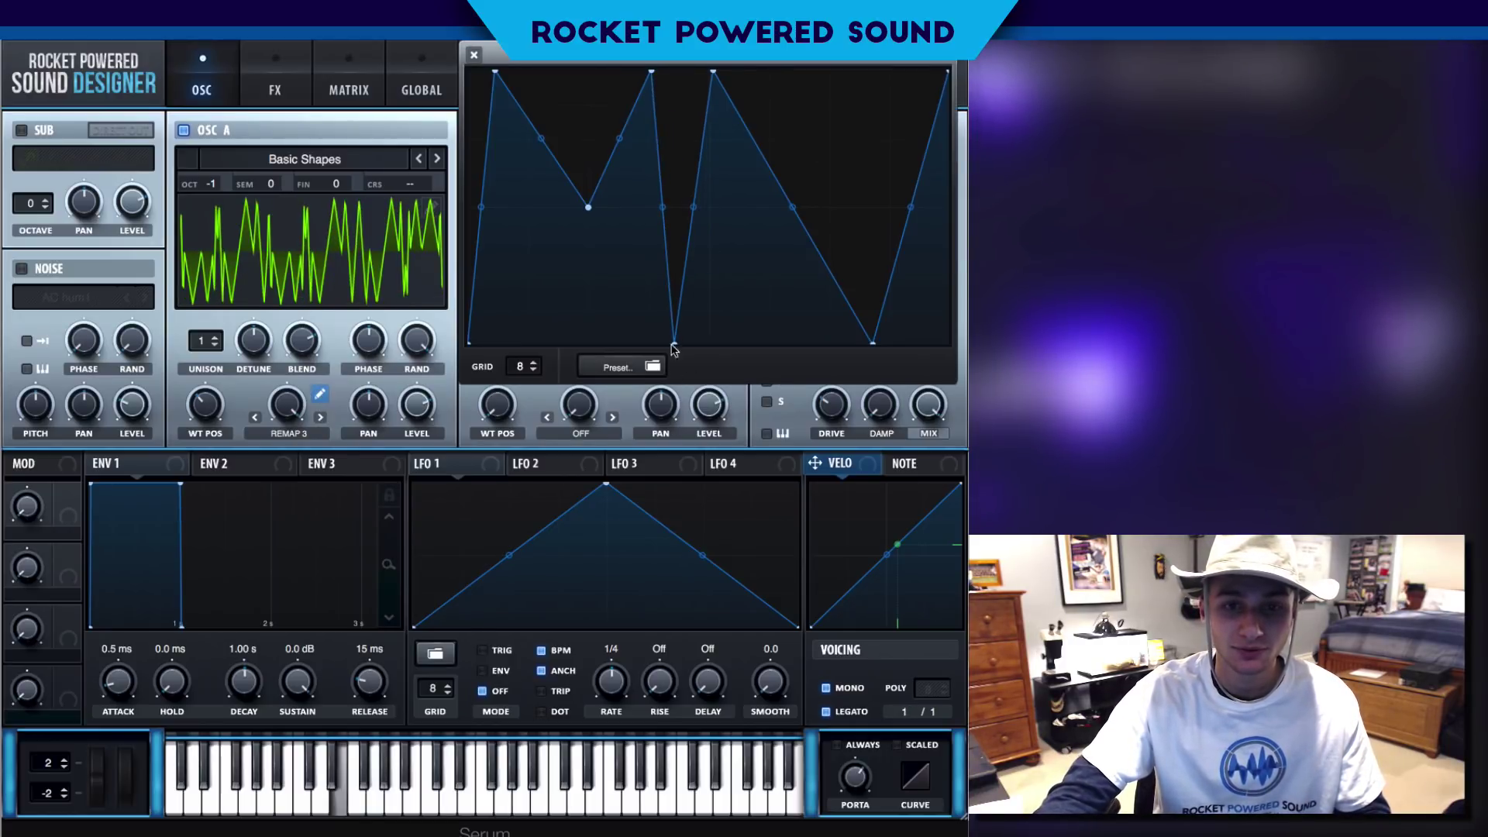
pyautogui.moveTo(589, 205); pyautogui.dragTo(495, 343)
pyautogui.moveTo(588, 214); pyautogui.dragTo(616, 330)
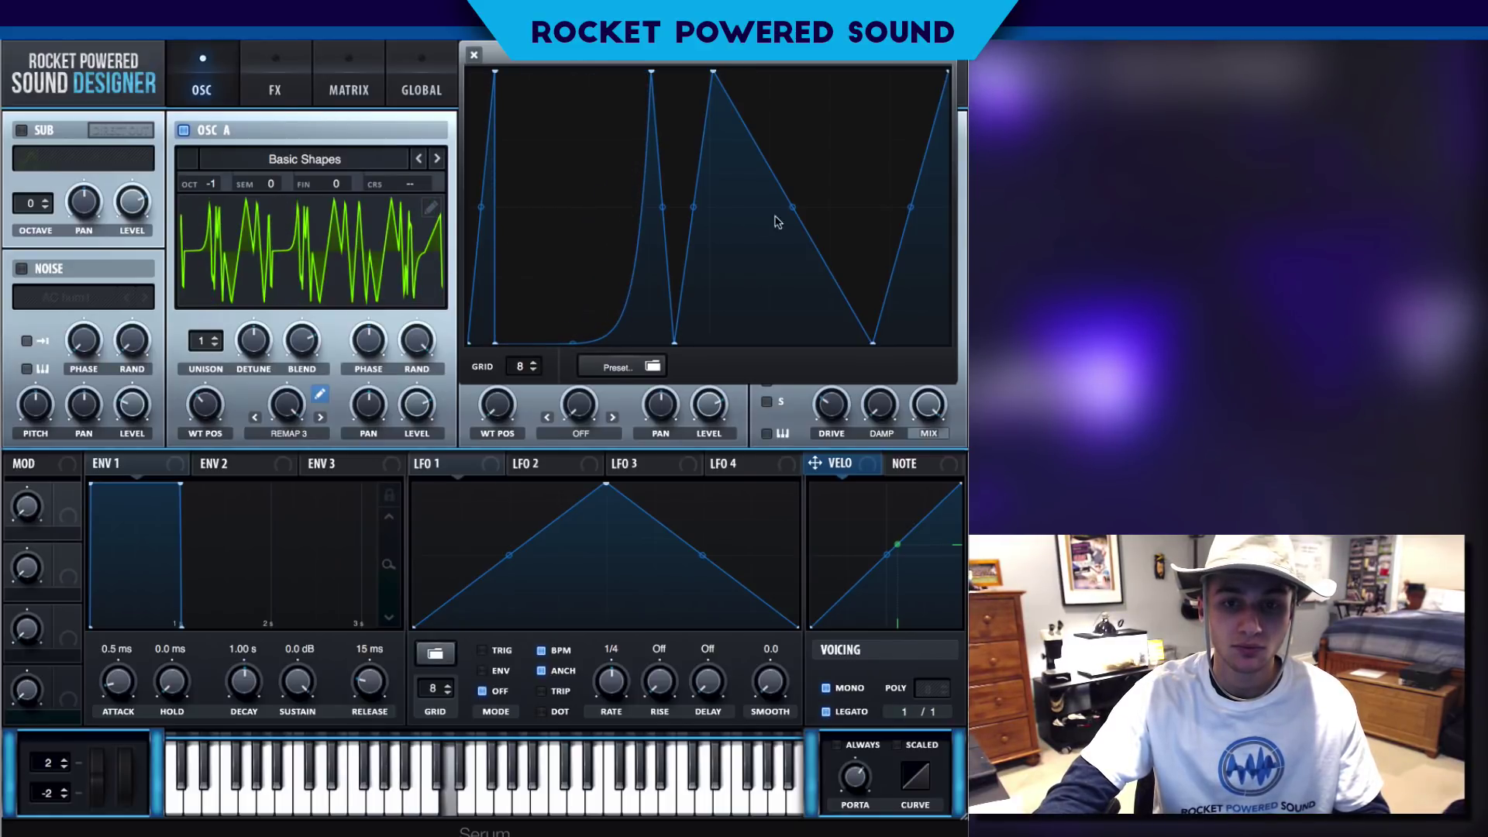
pyautogui.moveTo(814, 173); pyautogui.dragTo(775, 310)
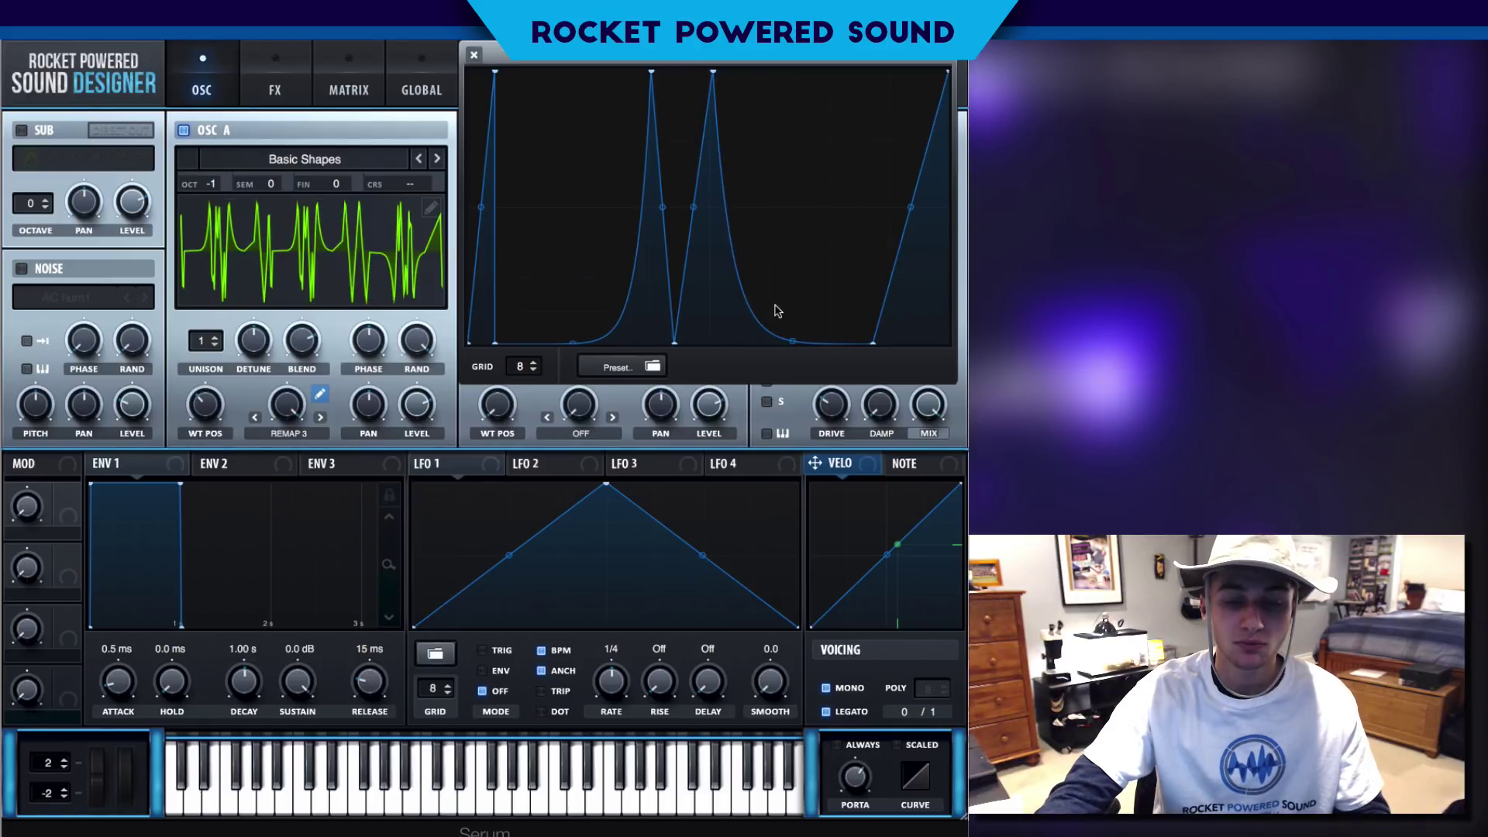